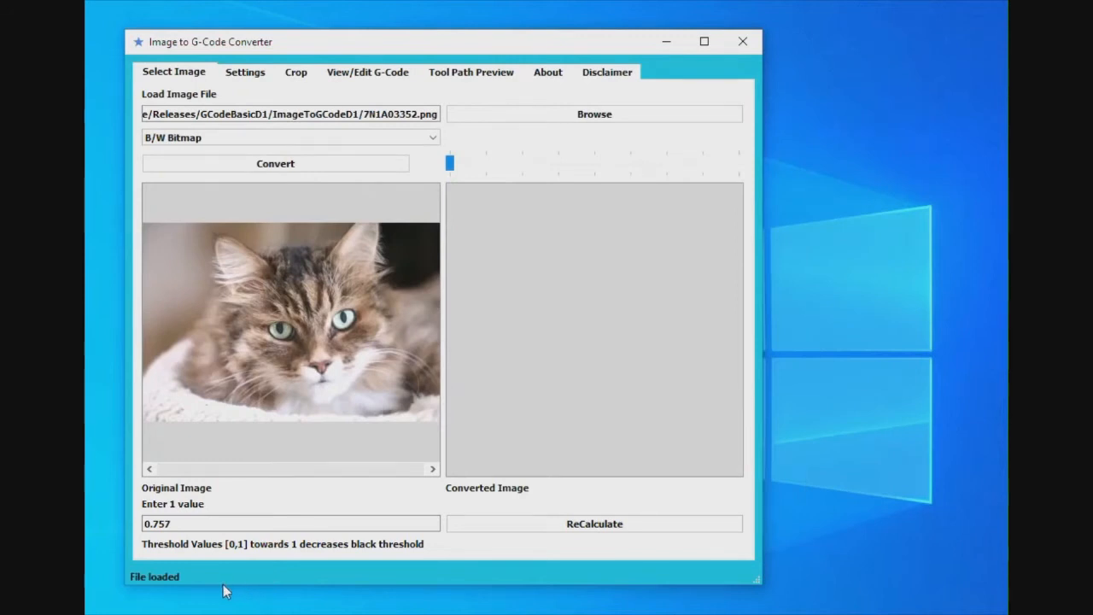
Convert the loaded cat image to a G/S Bitmap 8 Levels image
left_click(246, 139)
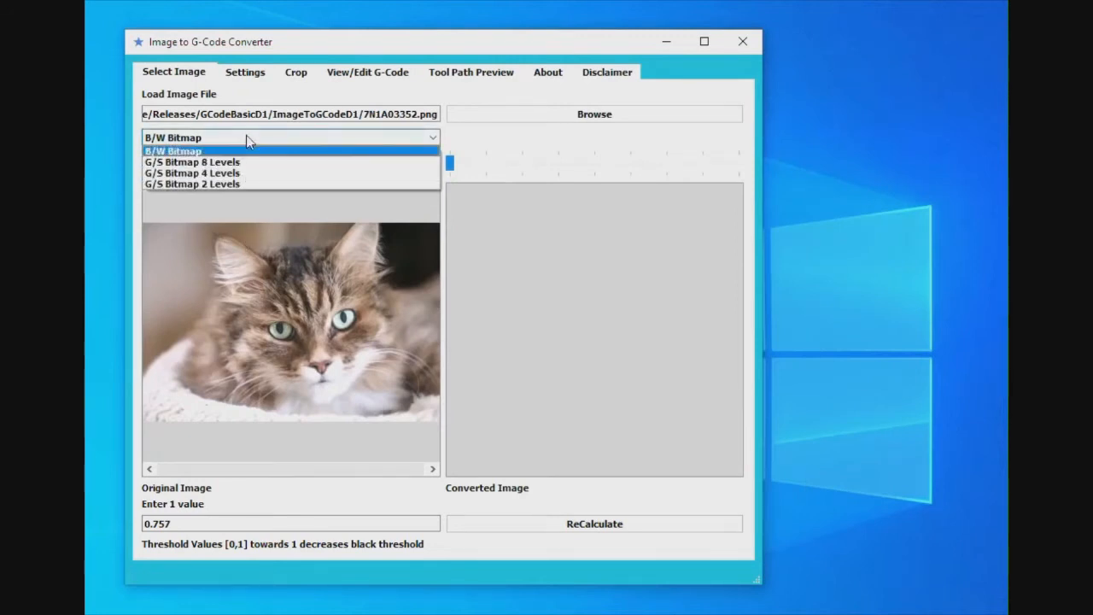
left_click(225, 154)
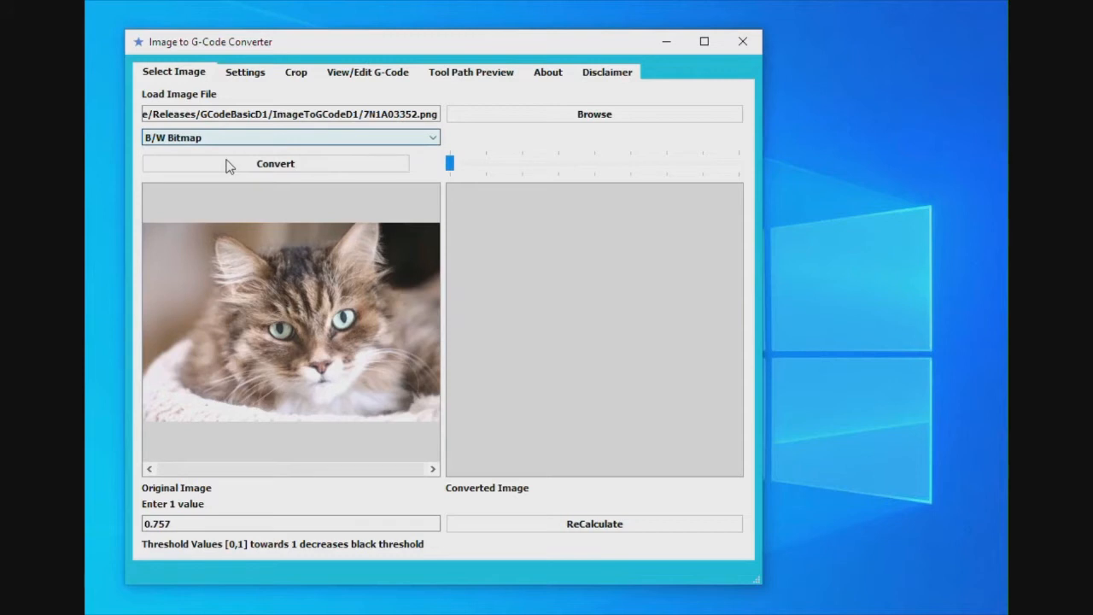
left_click(227, 165)
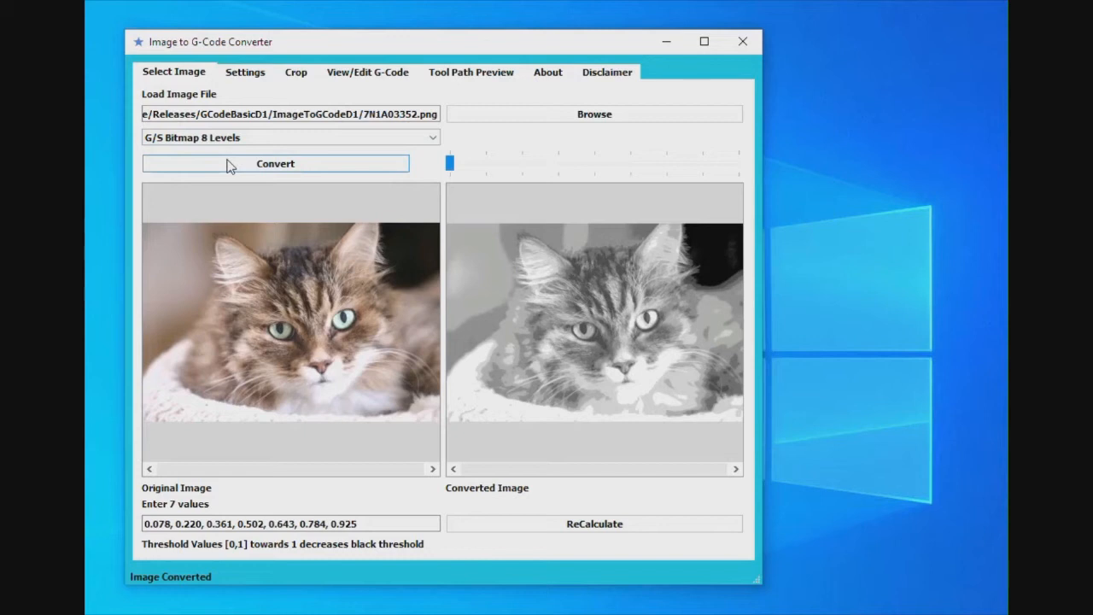
In the project settings, choose Black Raised and set the cutter diameter to 1 mm
left_click(247, 74)
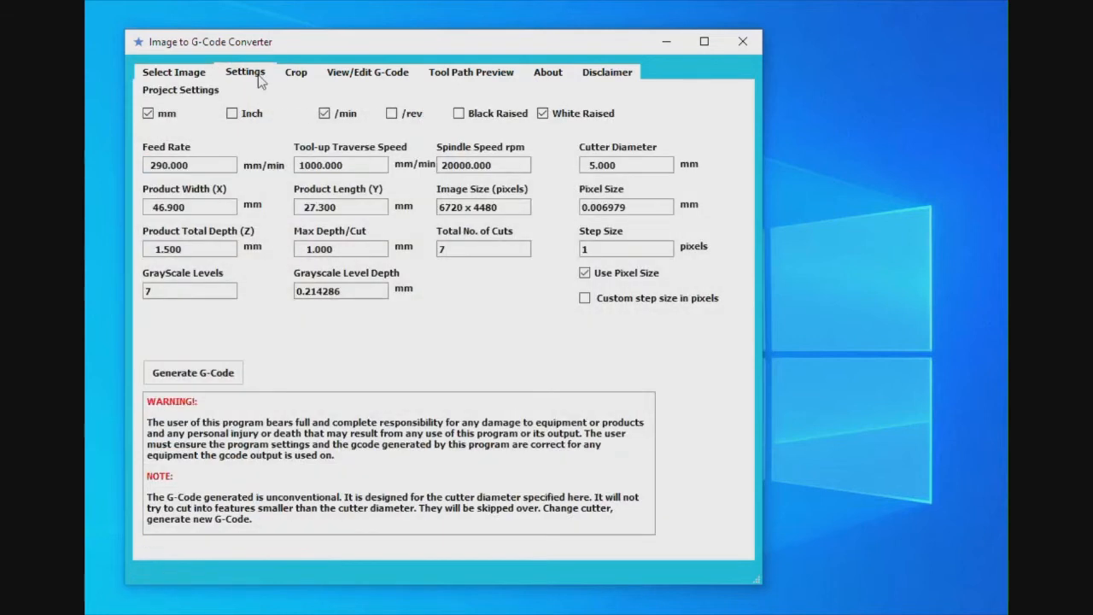
left_click(458, 116)
left_click_drag(592, 165, 585, 165)
type("1")
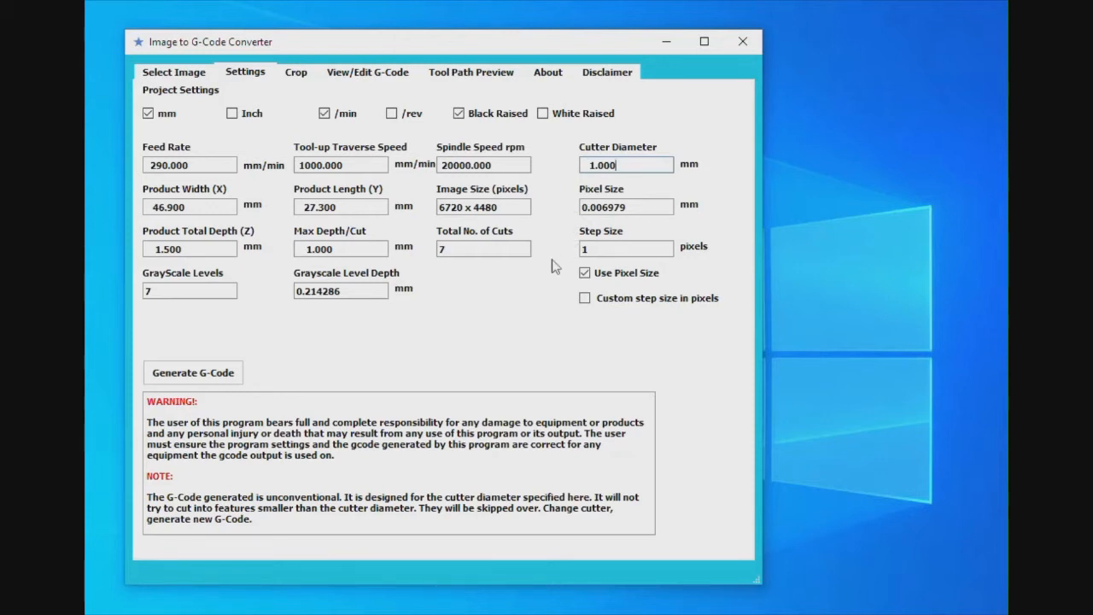
Set the product width (X) to 67.2 mm and the product length (Y) to 44.8 mm, accepting the ratio notices
left_click_drag(174, 207, 152, 209)
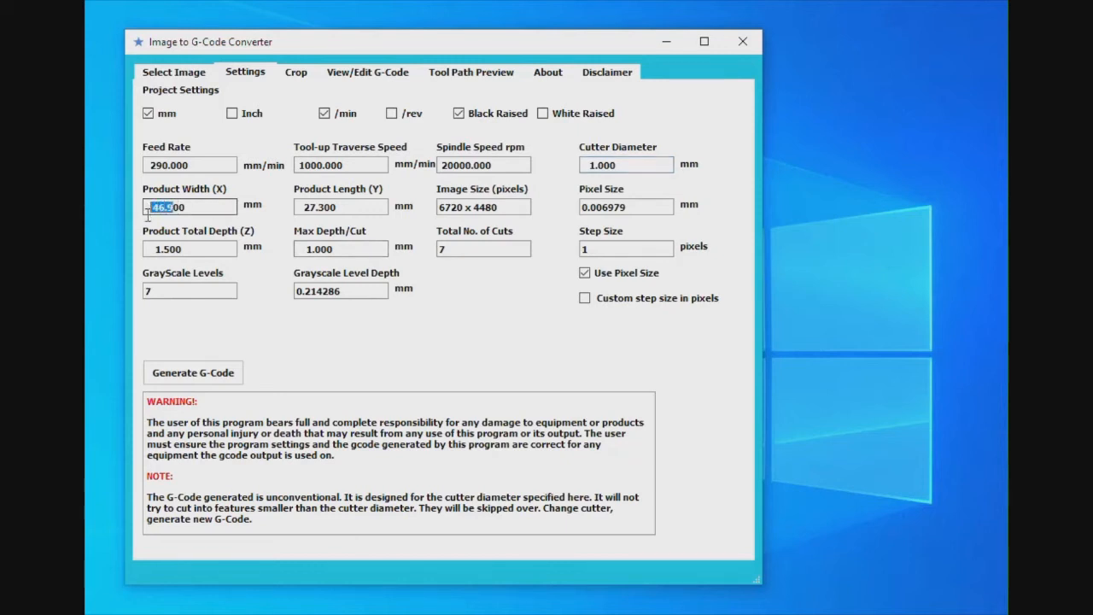
type("67.2")
key("Return")
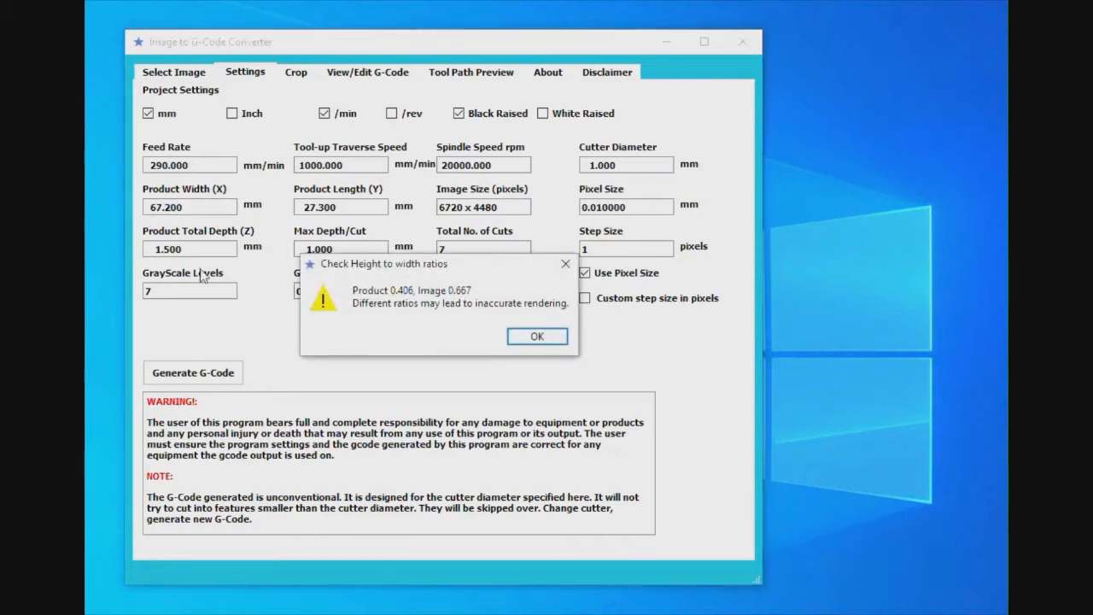
left_click(551, 339)
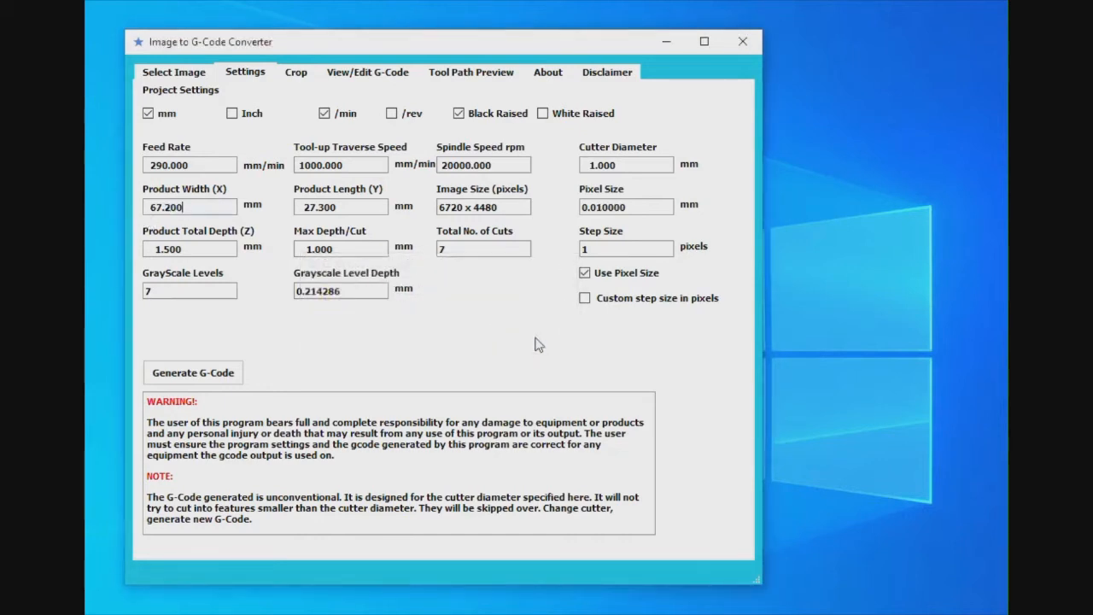
left_click_drag(303, 207, 325, 210)
type("44.")
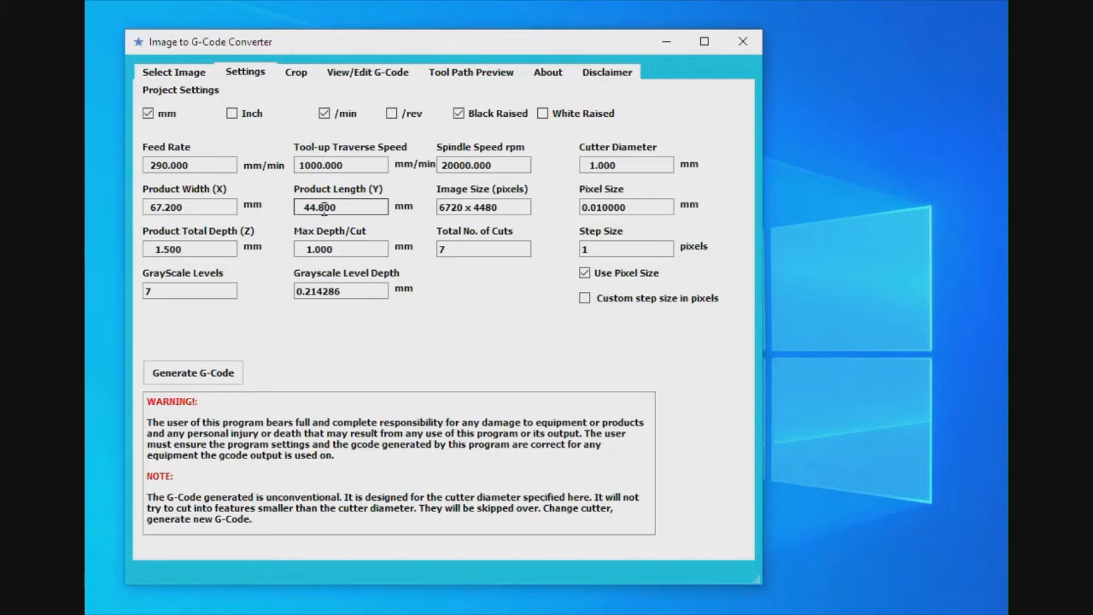
type("8")
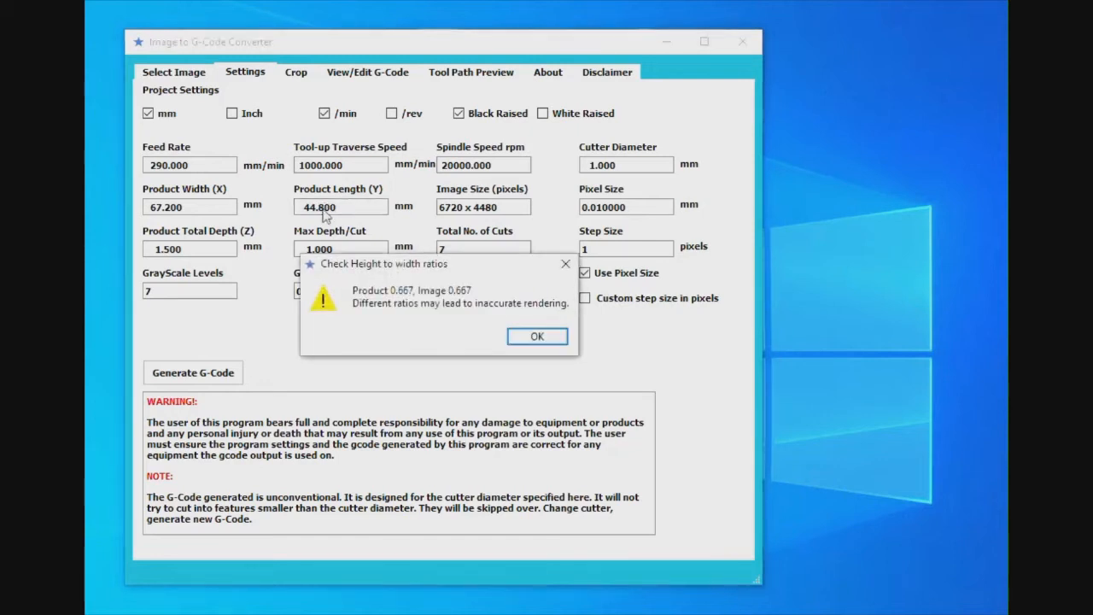
left_click(561, 339)
Enable a custom step size in pixels and set the step size to 5 pixels
left_click(584, 298)
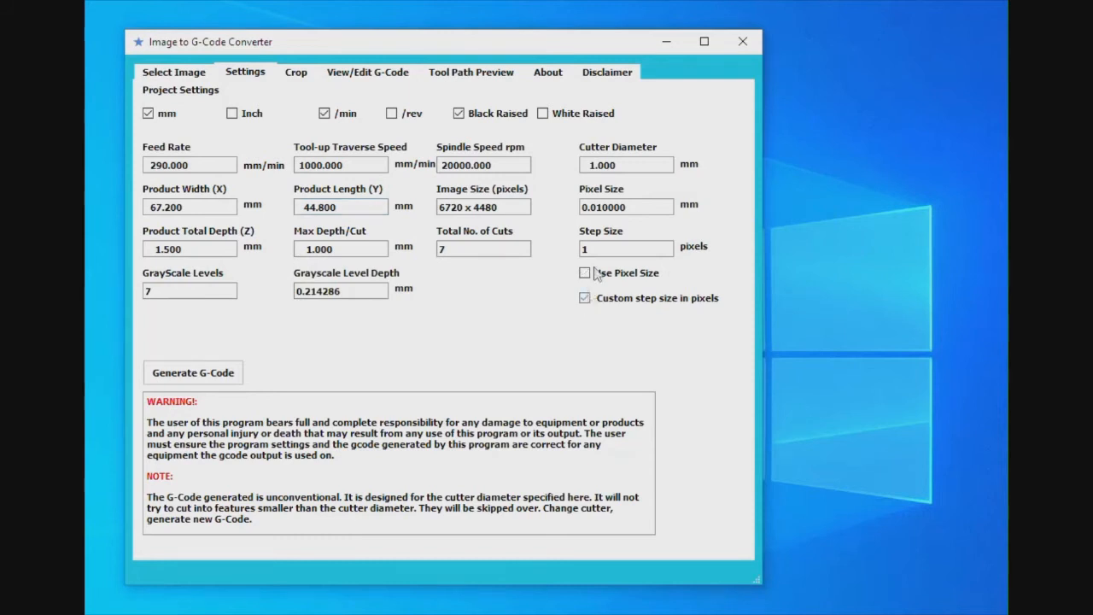
left_click_drag(595, 247, 574, 252)
type("5")
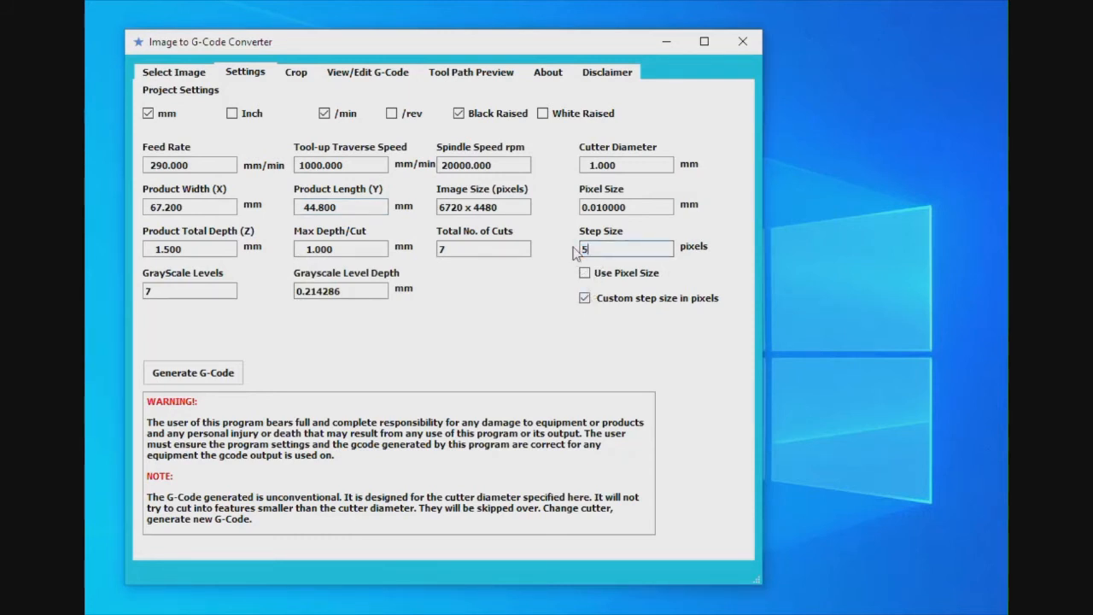
Generate the G-code from the project settings and dismiss the resulting notices
left_click(214, 373)
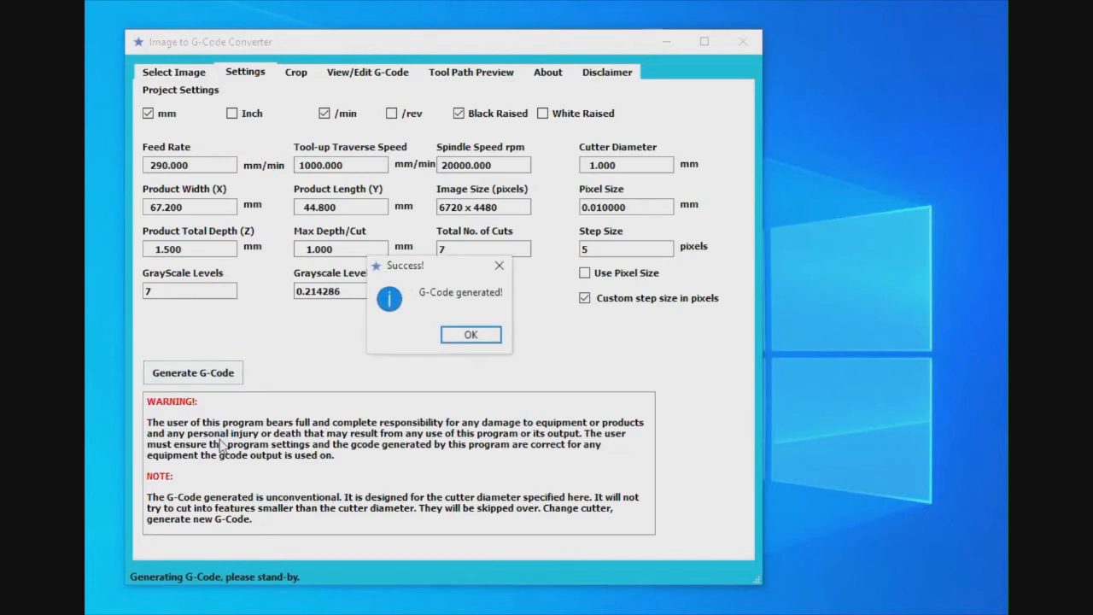
left_click(486, 336)
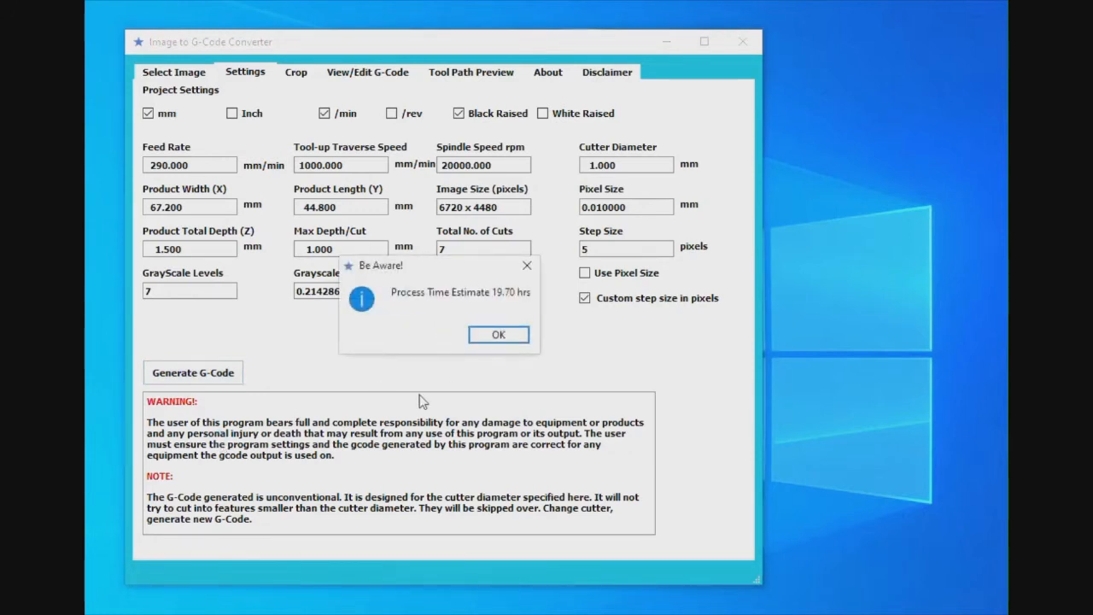
left_click(490, 336)
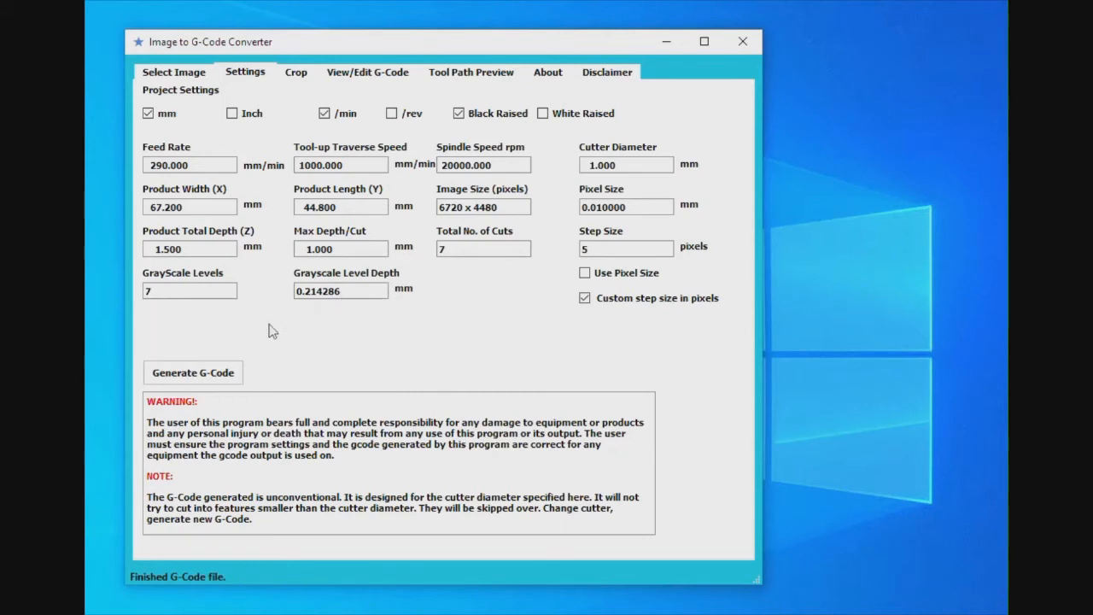
Preview crop framings of the cat image by enlarging it and moving the crop frame, and return the frame to the whole image
left_click(302, 77)
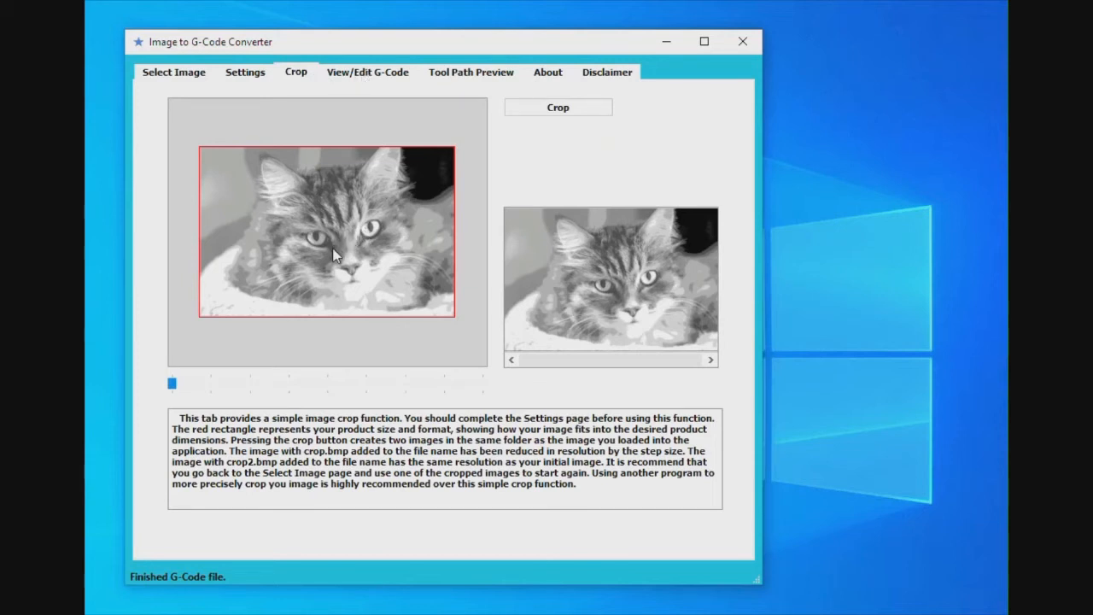
left_click_drag(338, 254, 325, 282)
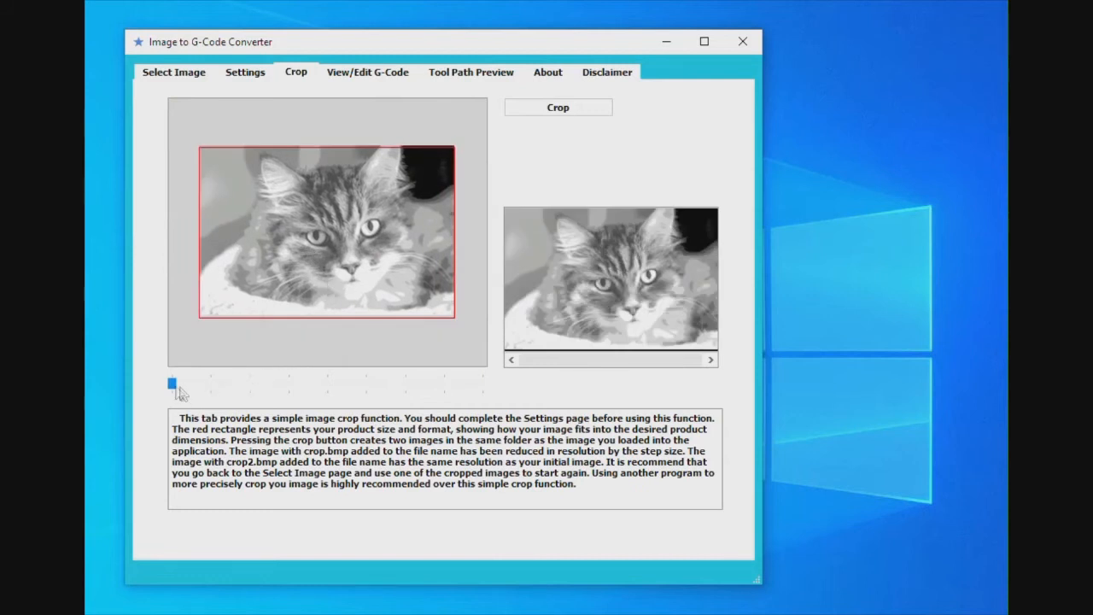
left_click_drag(171, 386, 227, 395)
left_click_drag(259, 205, 335, 257)
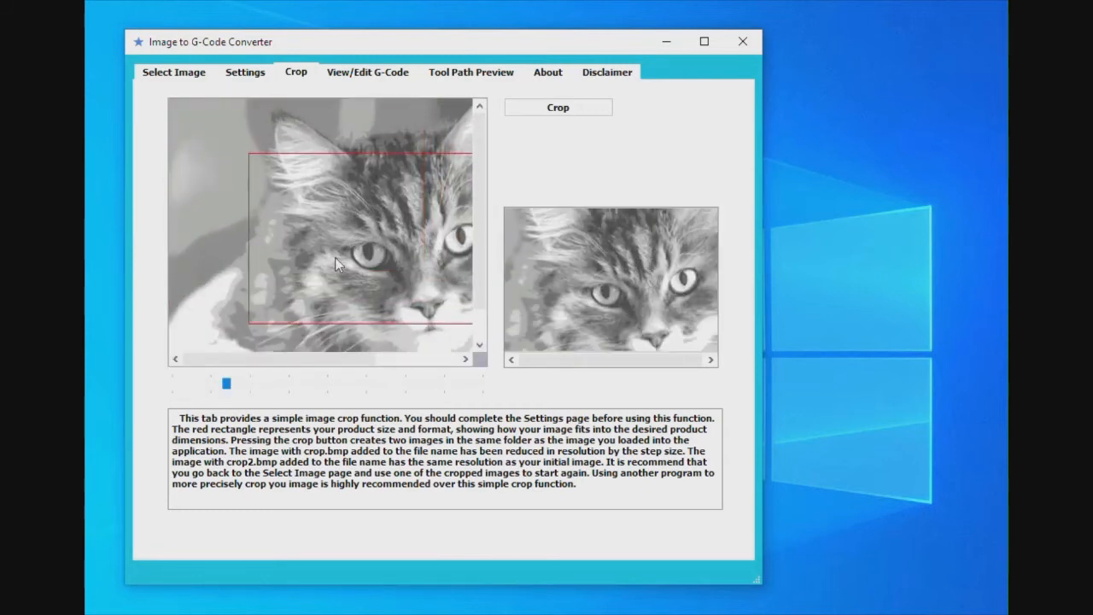
left_click_drag(229, 388, 155, 389)
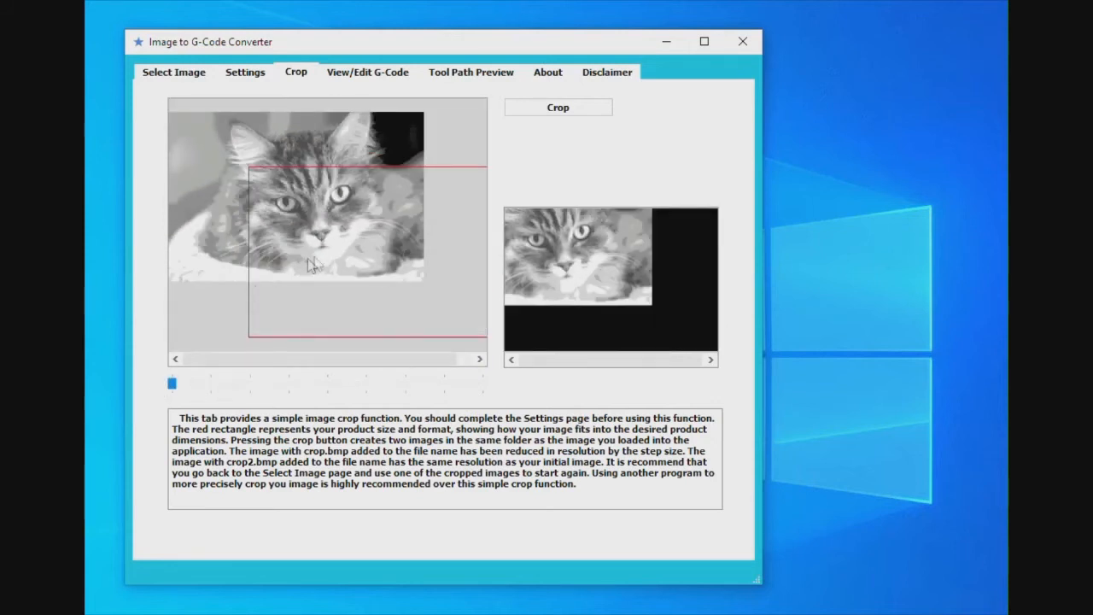
left_click_drag(380, 275, 304, 216)
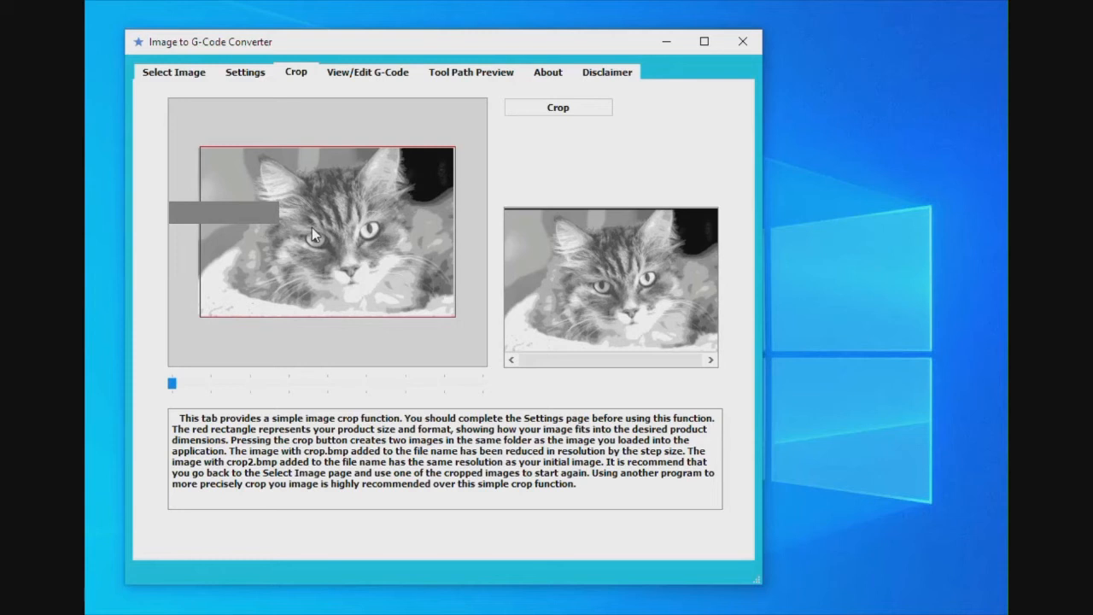
Examine the generated G-code, from the header comments through the Level 0 tool moves
left_click(390, 75)
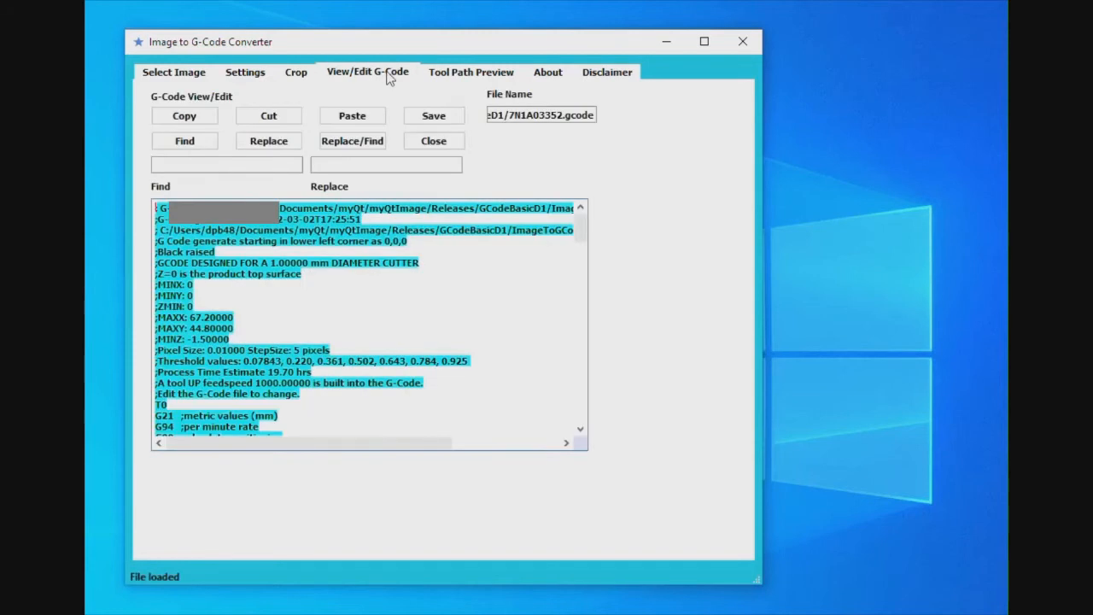
scroll(473, 359, "down", 8)
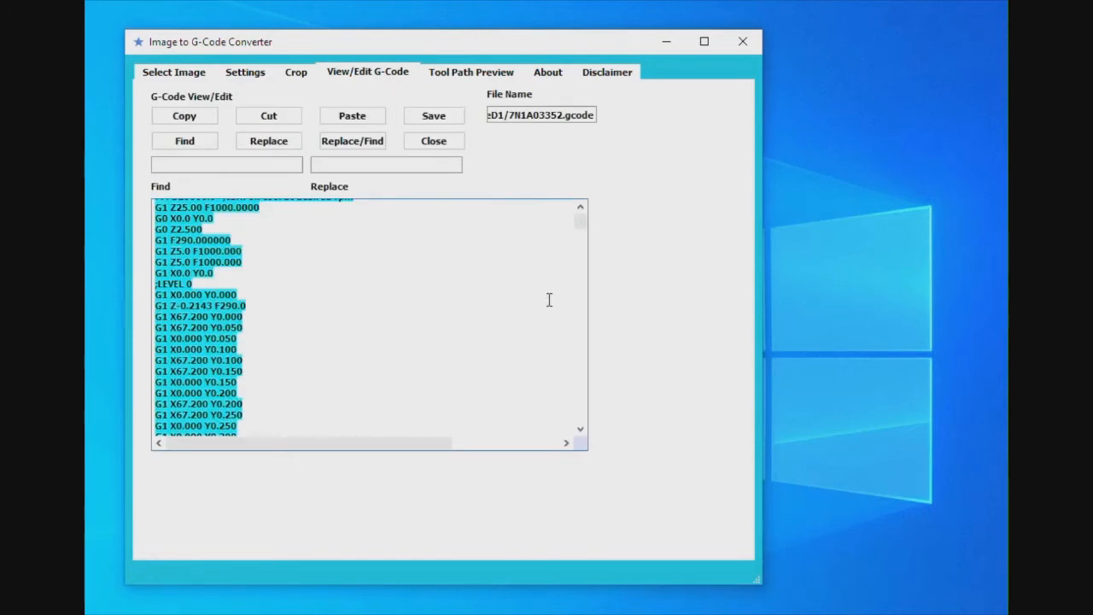
scroll(584, 322, "down", 20)
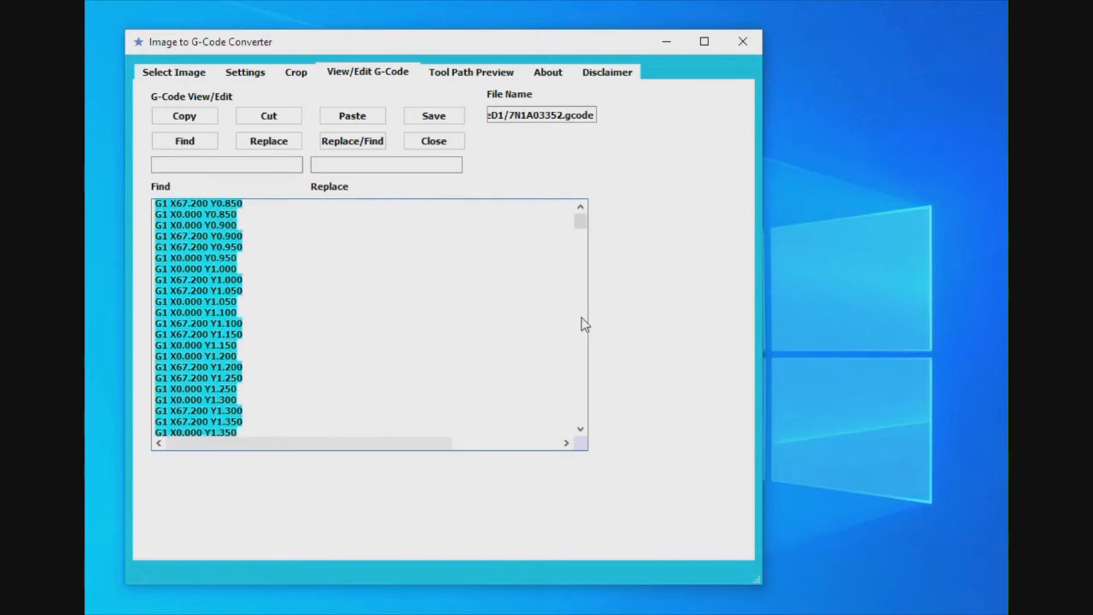
scroll(584, 322, "down", 2)
mouse_move(580, 220)
left_mouse_down()
mouse_move(600, 449)
mouse_move(598, 232)
left_mouse_up()
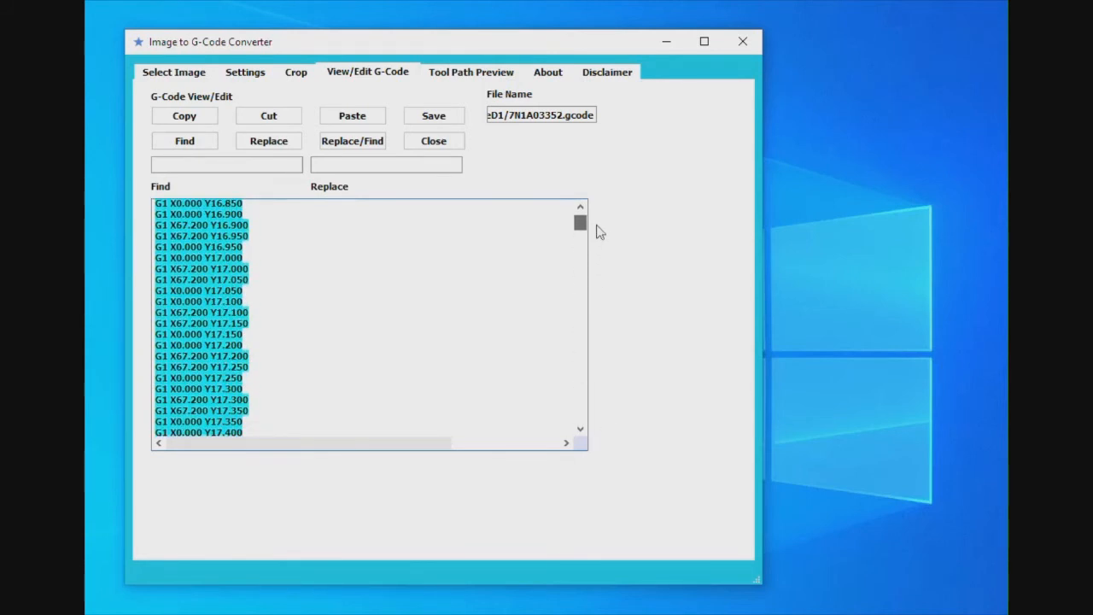
Inspect the tool path preview for each depth from Level 1 to Level 7, and return to Level 1
left_click(480, 75)
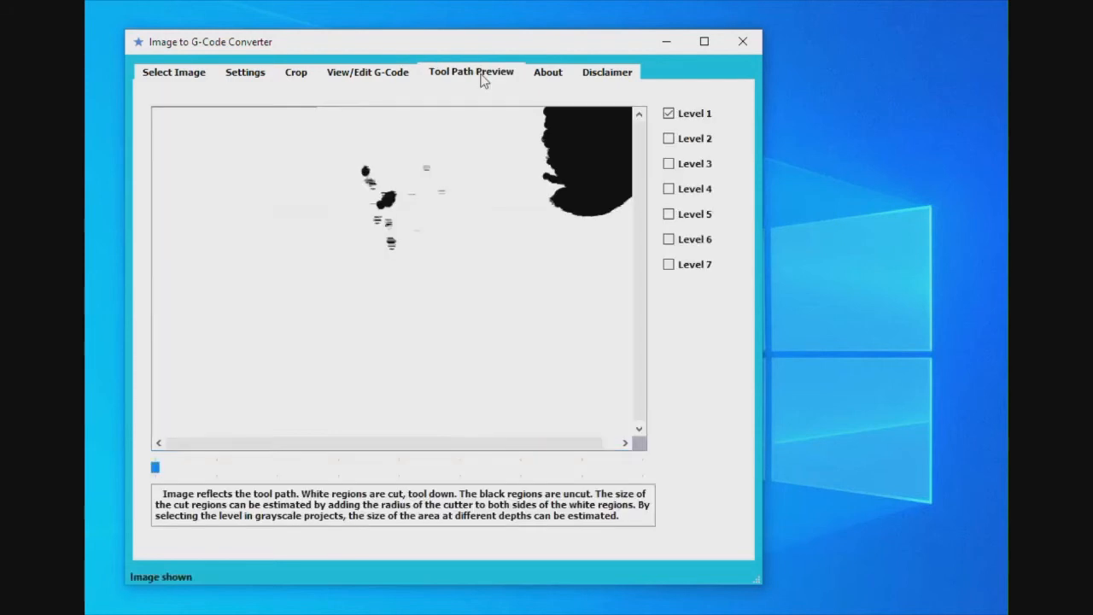
left_click(669, 139)
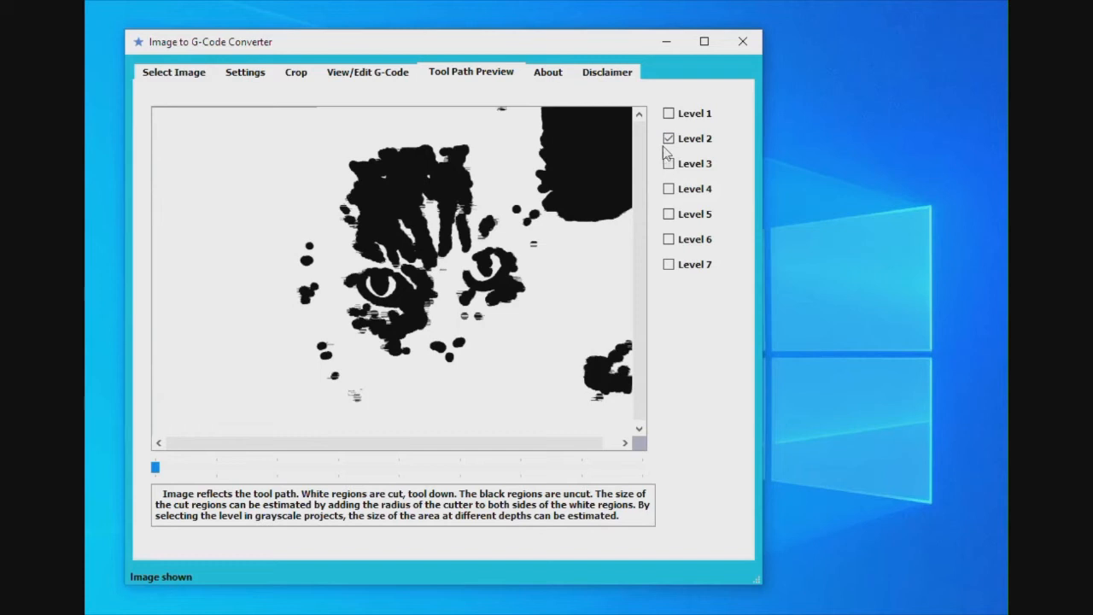
left_click(669, 164)
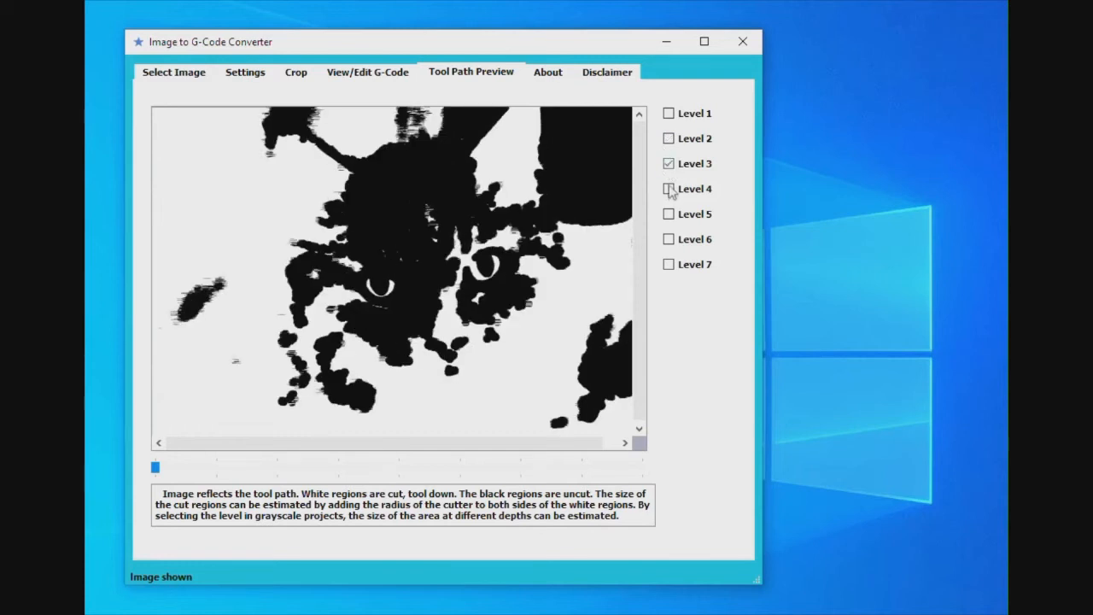
left_click(669, 190)
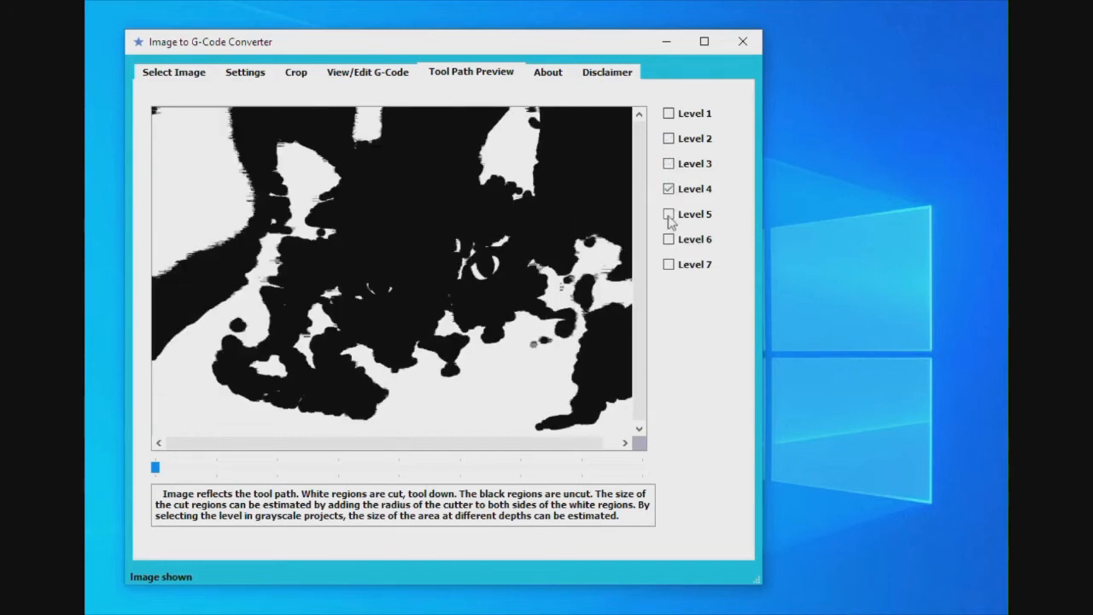
left_click(669, 214)
left_click(669, 240)
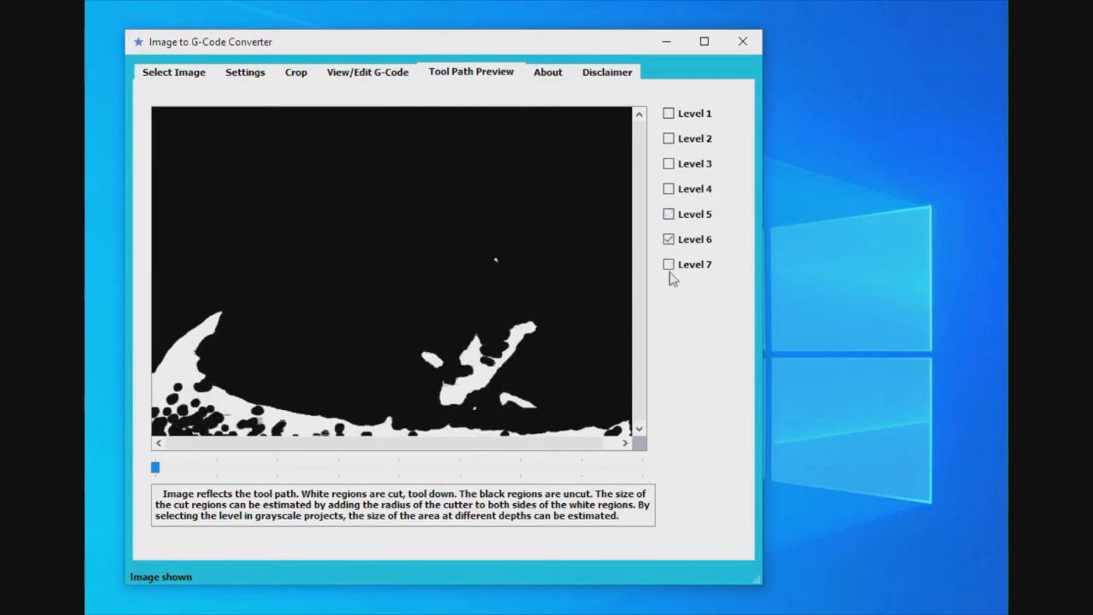
left_click(669, 266)
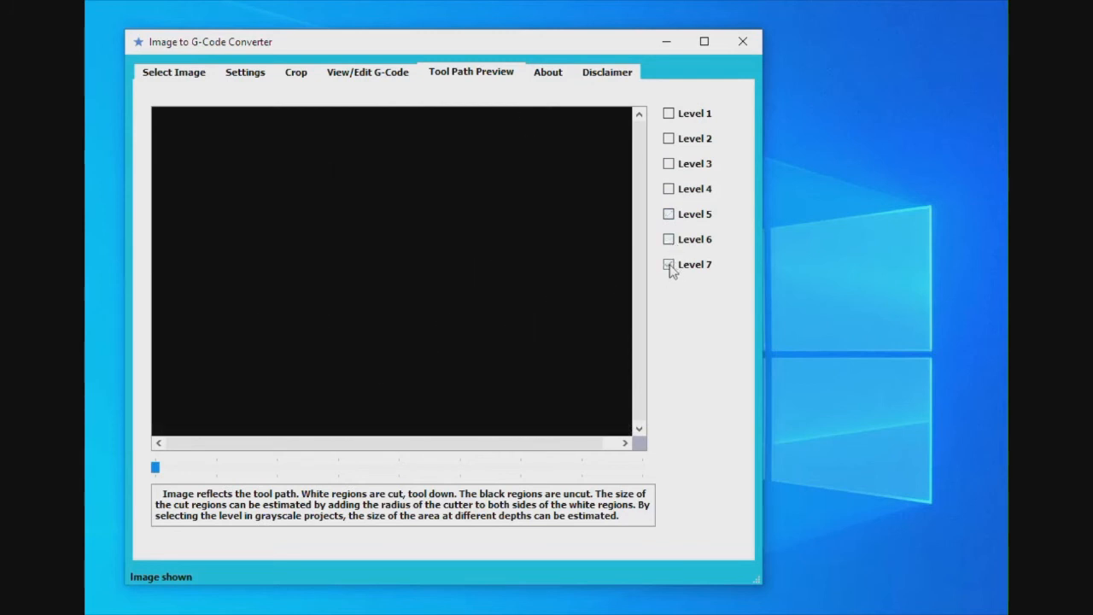
left_click(669, 114)
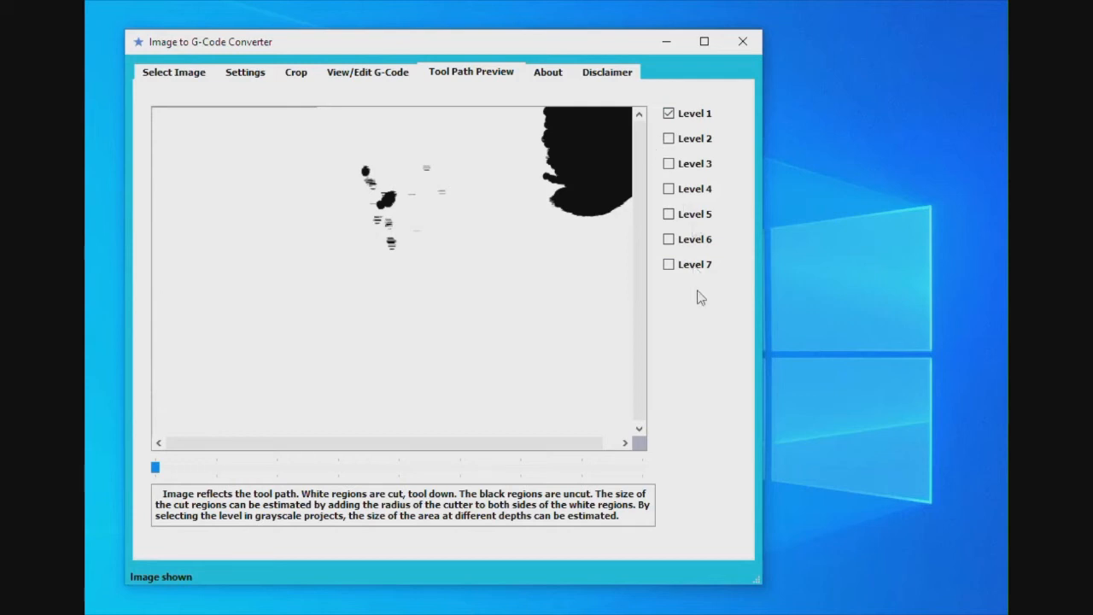
Load the SSTLogojpg image from the ImageToGCodeD1 folder as the new source image
left_click(188, 77)
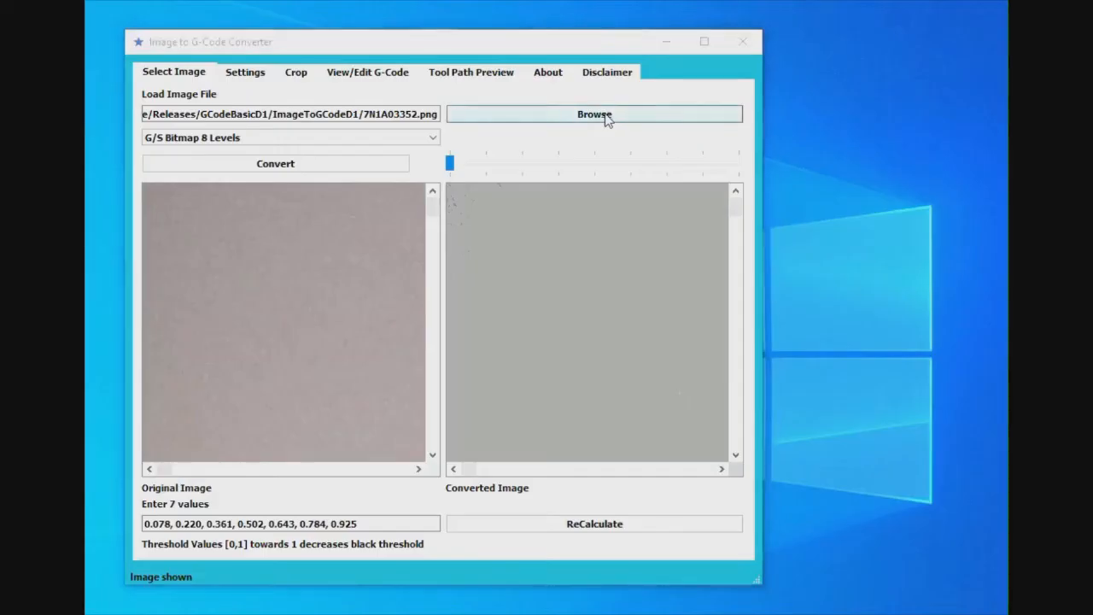
left_click(603, 115)
left_click(441, 283)
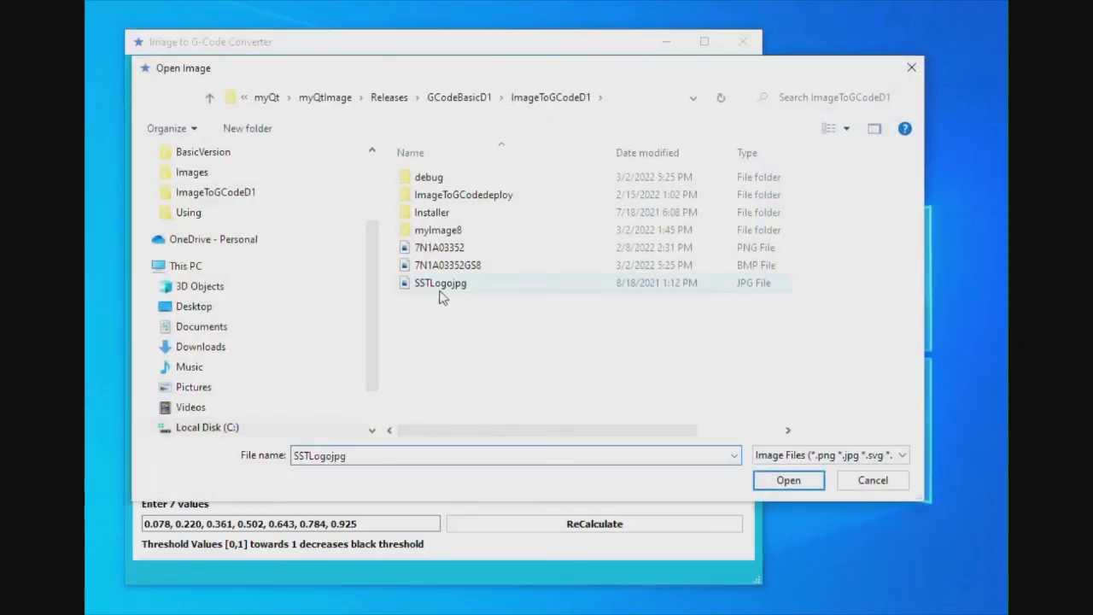
left_click(788, 480)
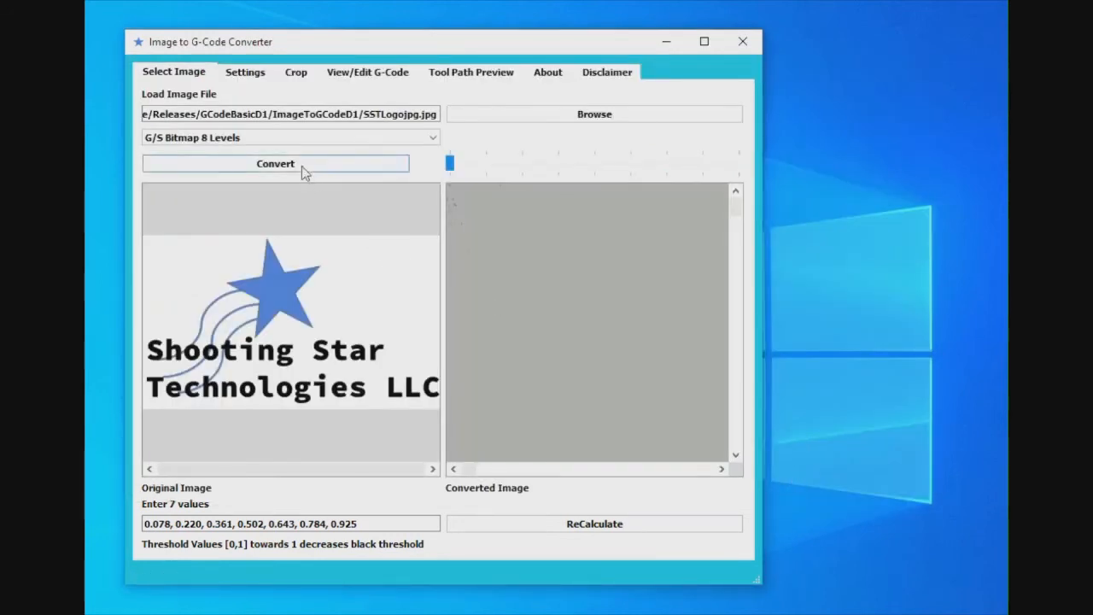
Convert the logo image to a B/W Bitmap
left_click(238, 140)
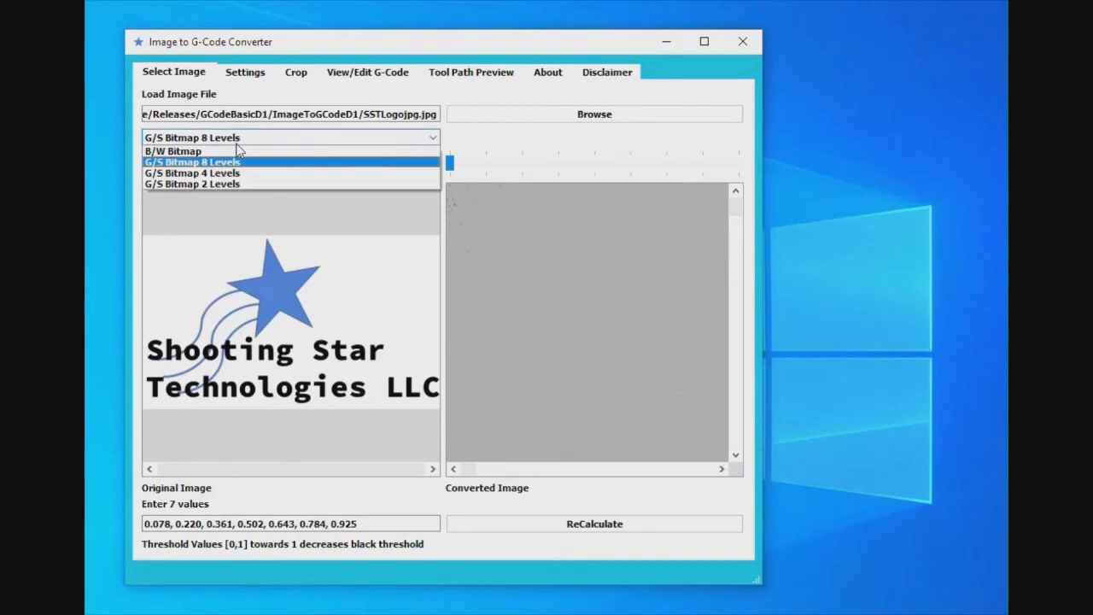
left_click(193, 153)
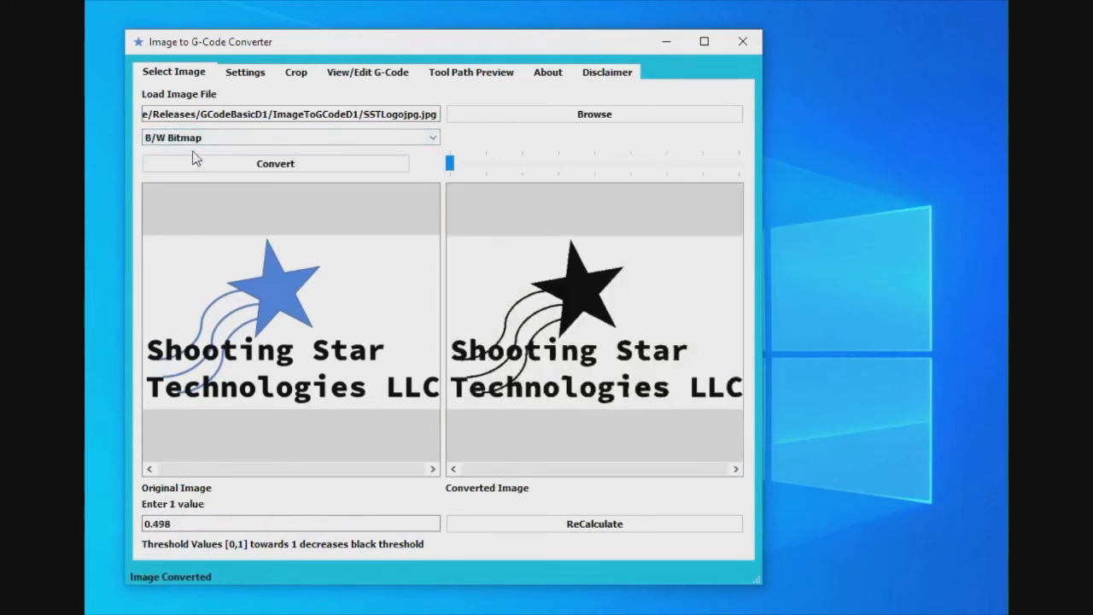
Configure the project to use the pixel size as step size, a 5 mm cutter diameter, and White Raised cutting
left_click(246, 78)
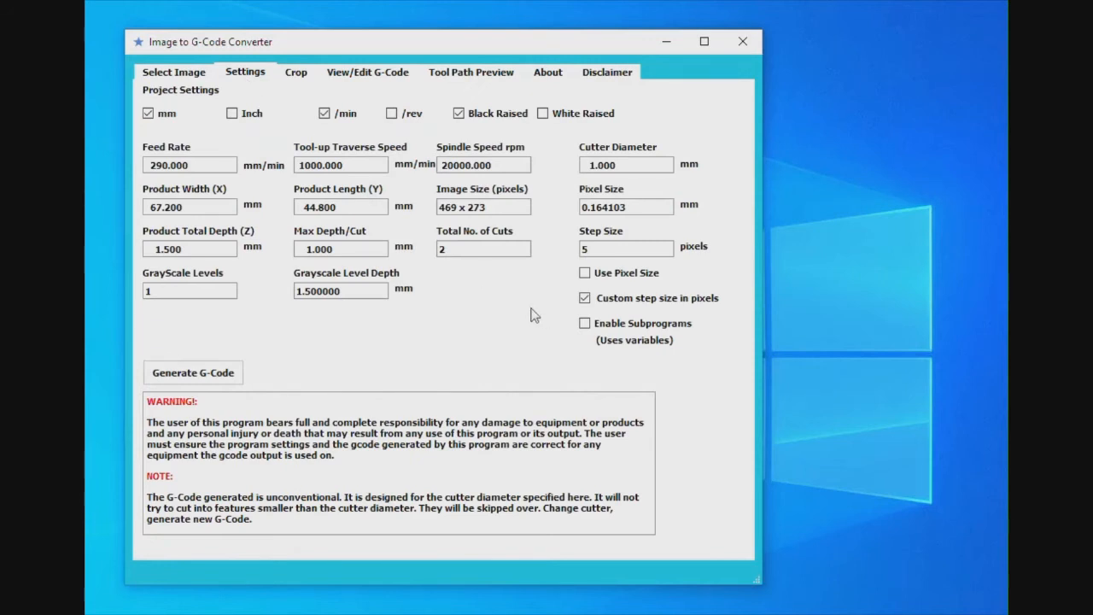
left_click(584, 273)
left_click_drag(584, 166, 592, 170)
type("5")
left_click(544, 114)
Generate the logo's G-code for the 5 mm cutter and dismiss the resulting notices
left_click(186, 378)
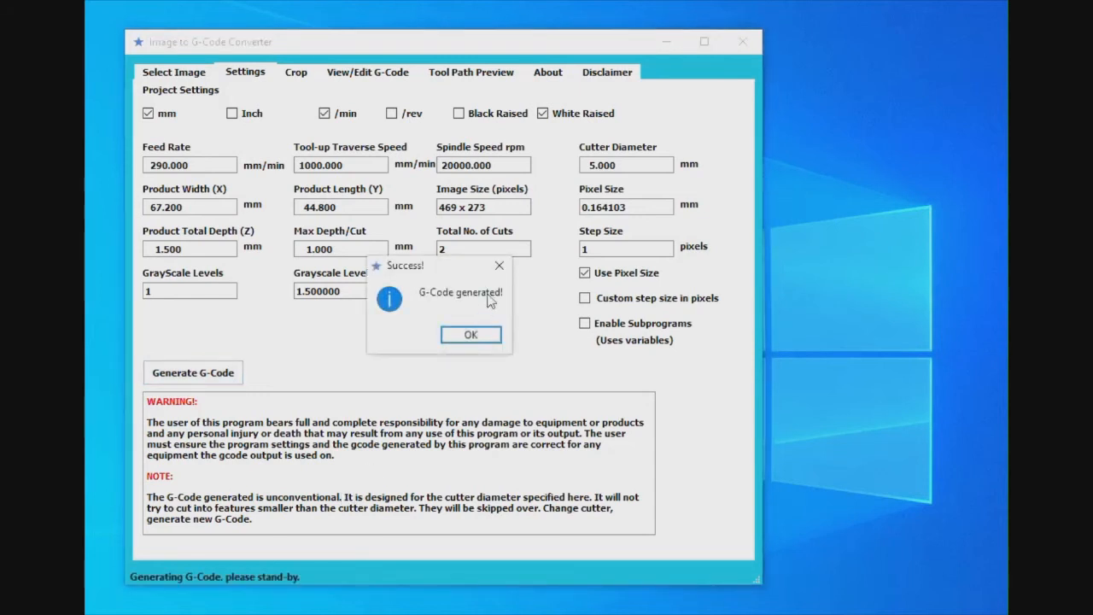
left_click(492, 336)
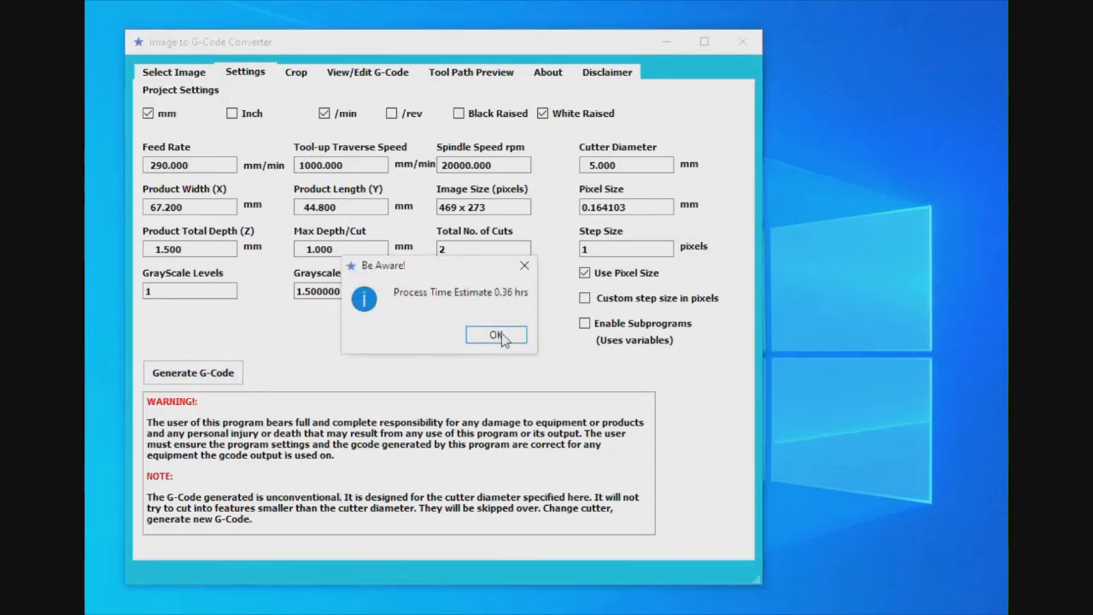
left_click(500, 337)
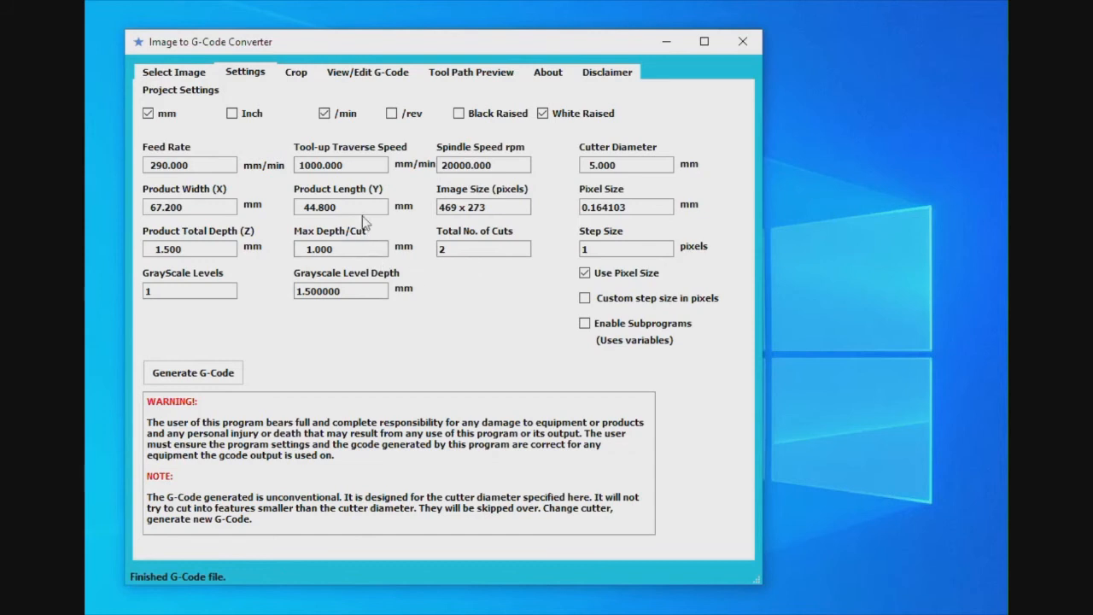
Check the G-code page and the logo's tool path preview for the 5 mm cutter
left_click(296, 73)
left_click(368, 73)
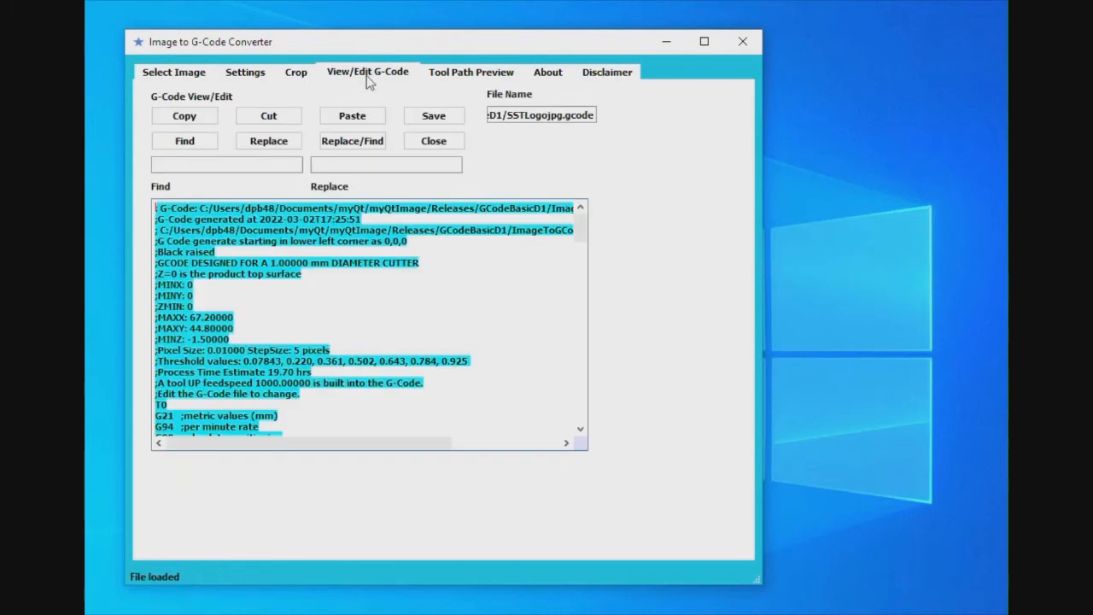
left_click(468, 75)
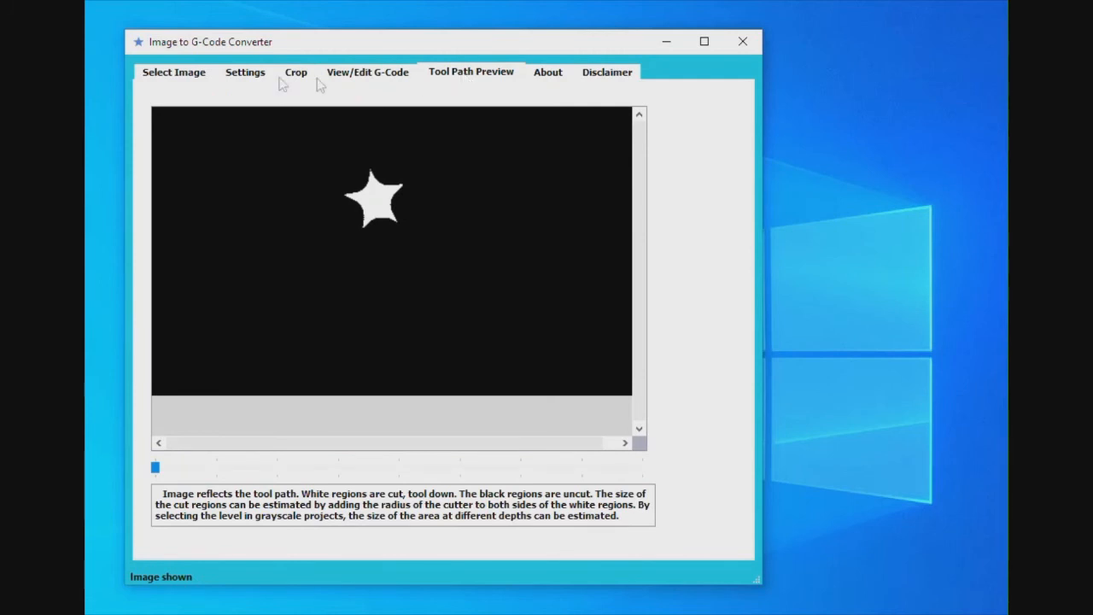
Set the cutter diameter to 0.5 mm and regenerate the logo's G-code
left_click(249, 73)
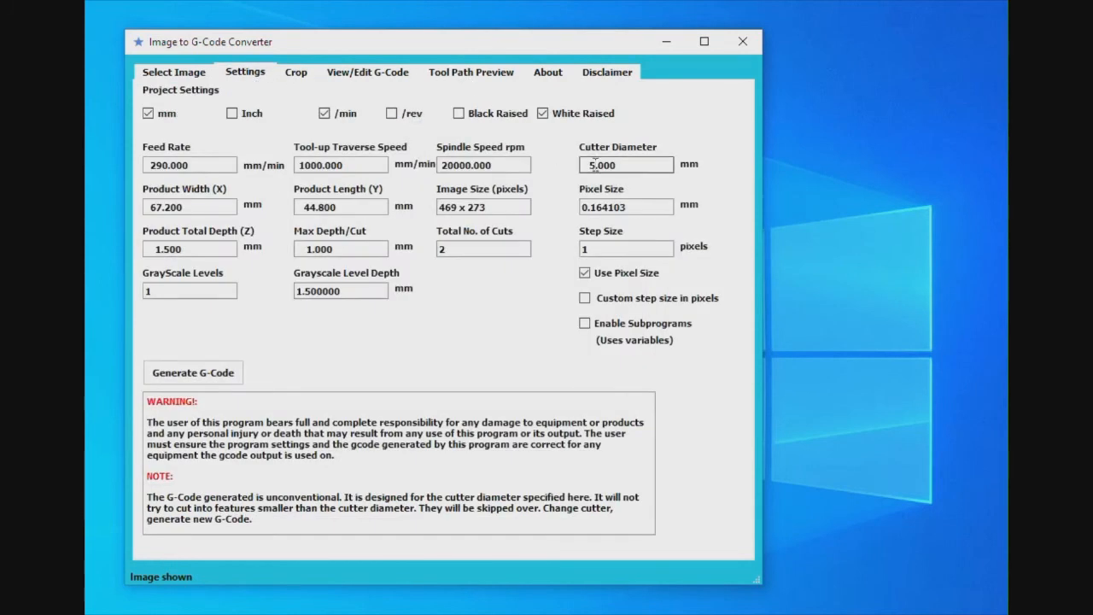
left_click_drag(590, 165, 600, 167)
type("0.5")
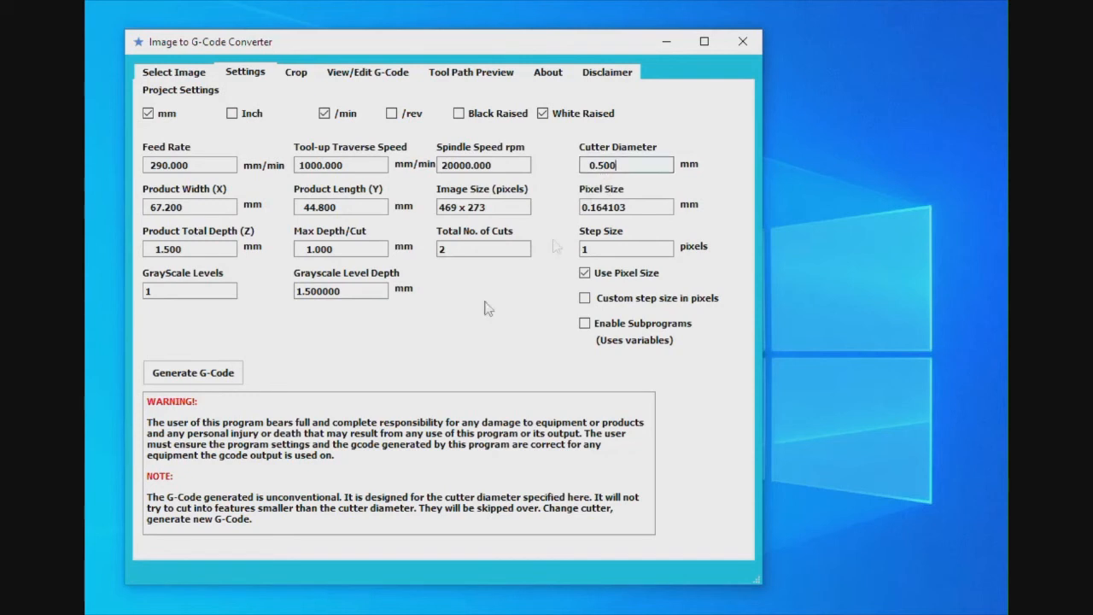
left_click(210, 375)
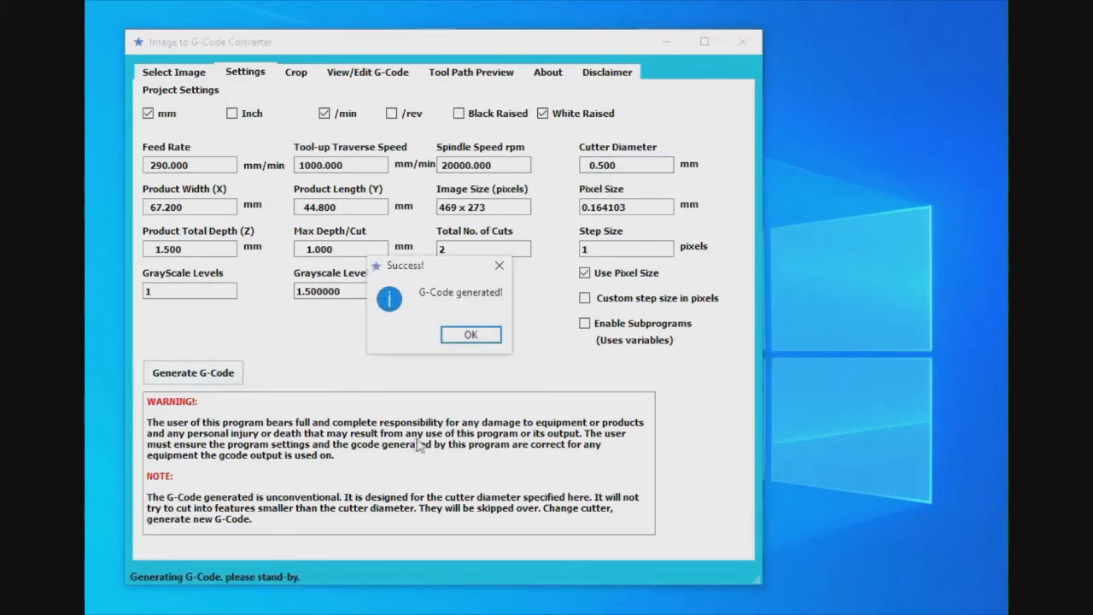
left_click(486, 336)
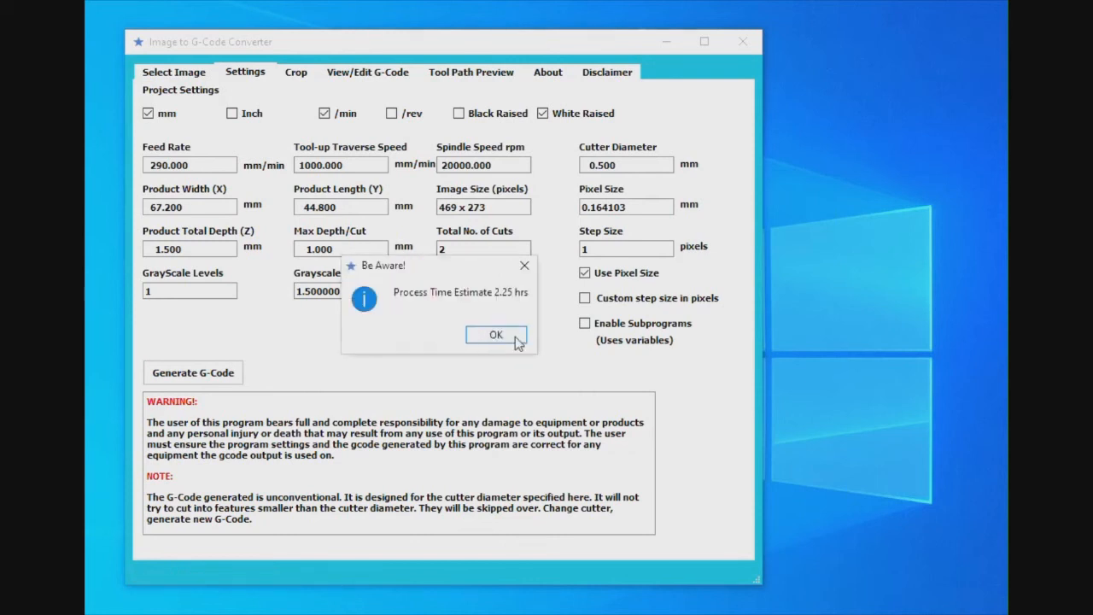
left_click(513, 334)
Review the crop framing, the G-code page and the tool path preview for the 0.5 mm cutter
left_click(302, 76)
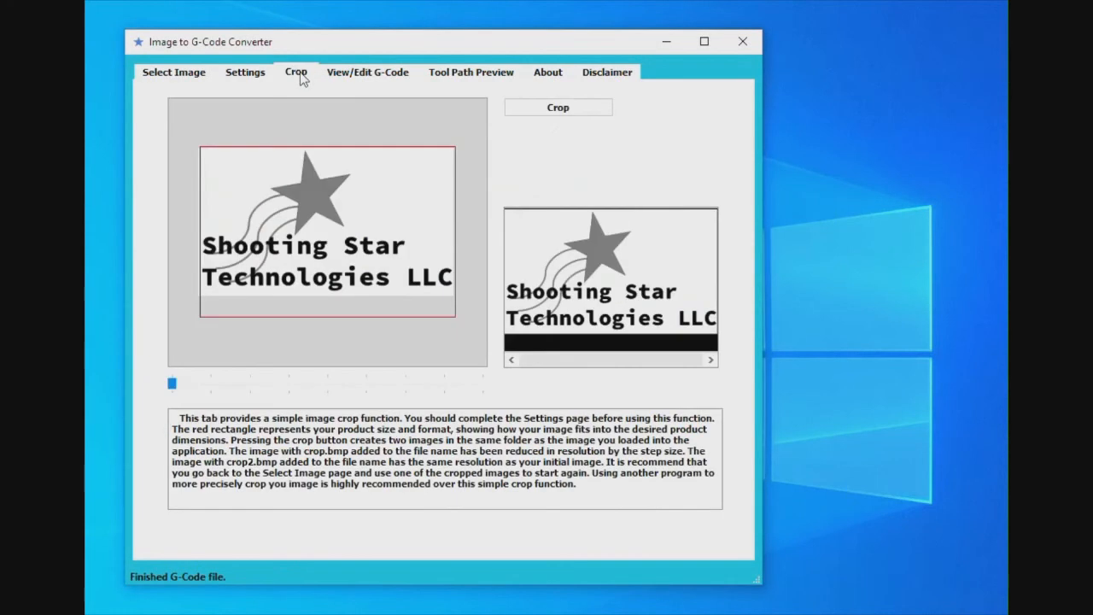
left_click(376, 75)
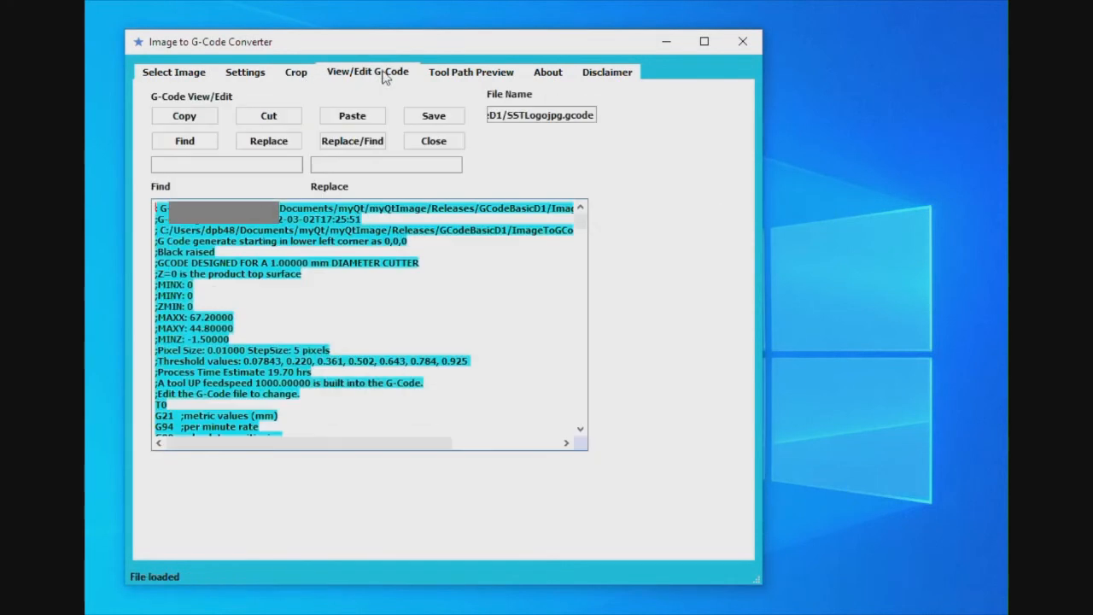
left_click(471, 74)
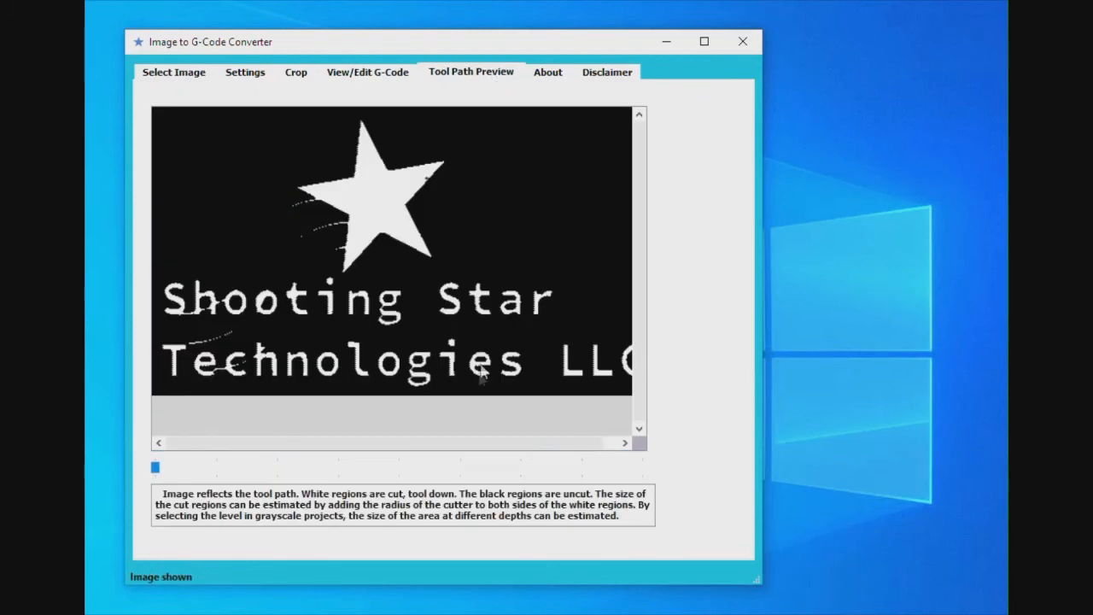
left_click_drag(298, 447, 268, 445)
Set the product width (X) to 93.8 mm and dismiss the height-to-width ratio notice
left_click(260, 77)
left_click(155, 211)
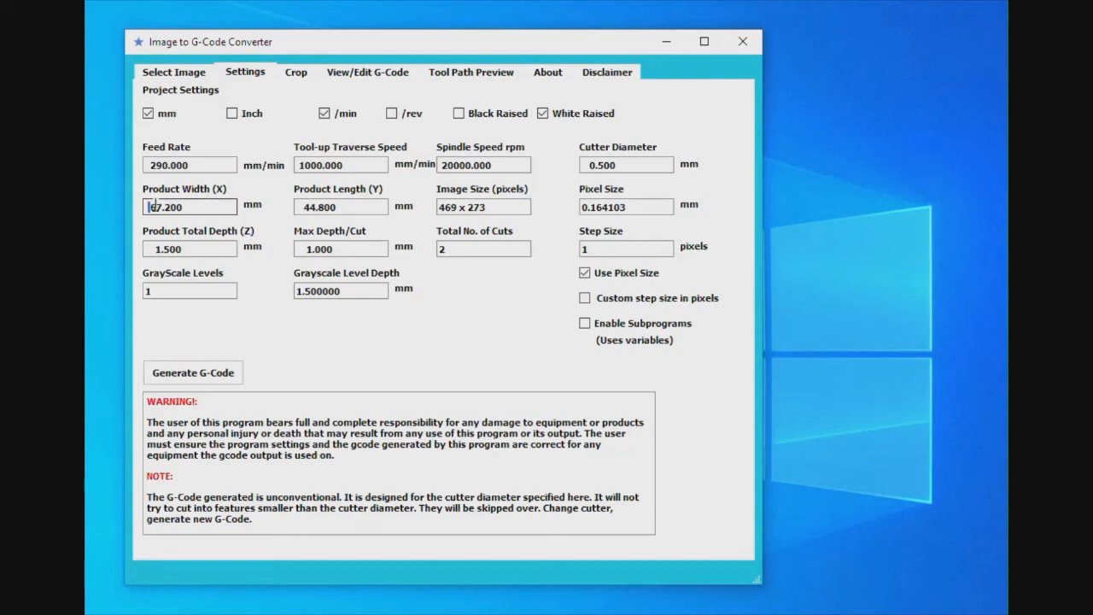
left_click_drag(150, 208, 173, 207)
type("93.8")
key("Return")
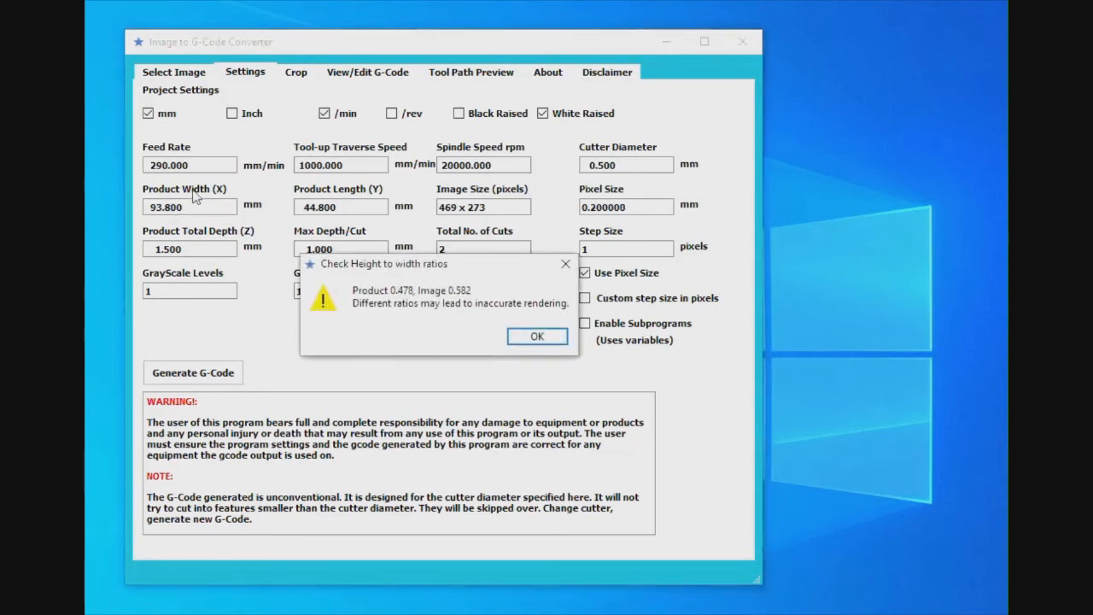
left_click(532, 338)
Set the product length (Y) to 54.6 mm and dismiss the height-to-width ratio notice
left_click(311, 209)
left_click_drag(304, 207, 322, 207)
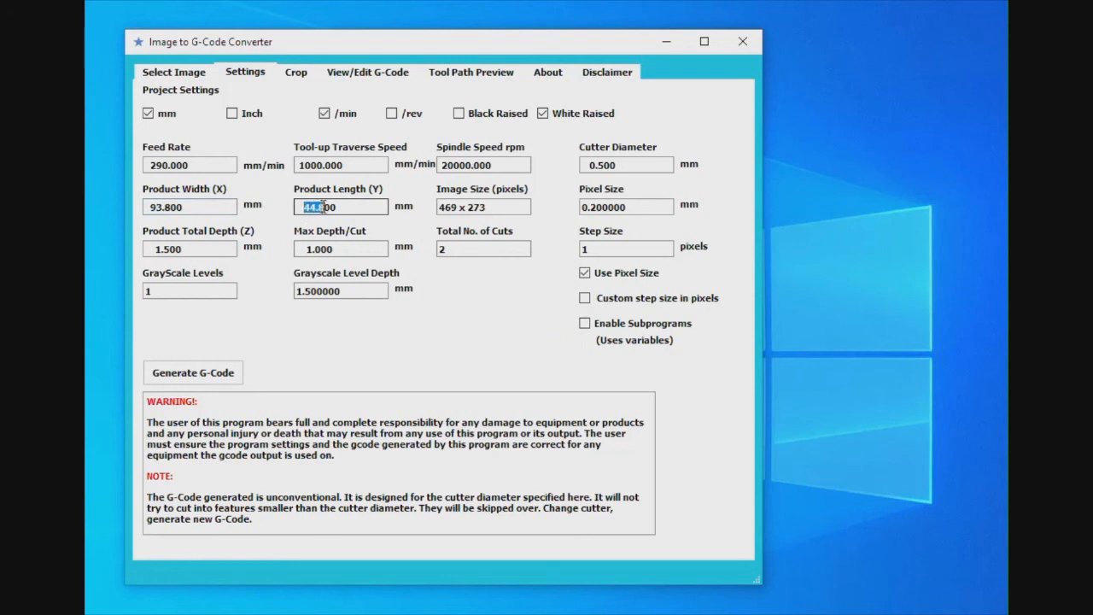
type("54.6")
key("Return")
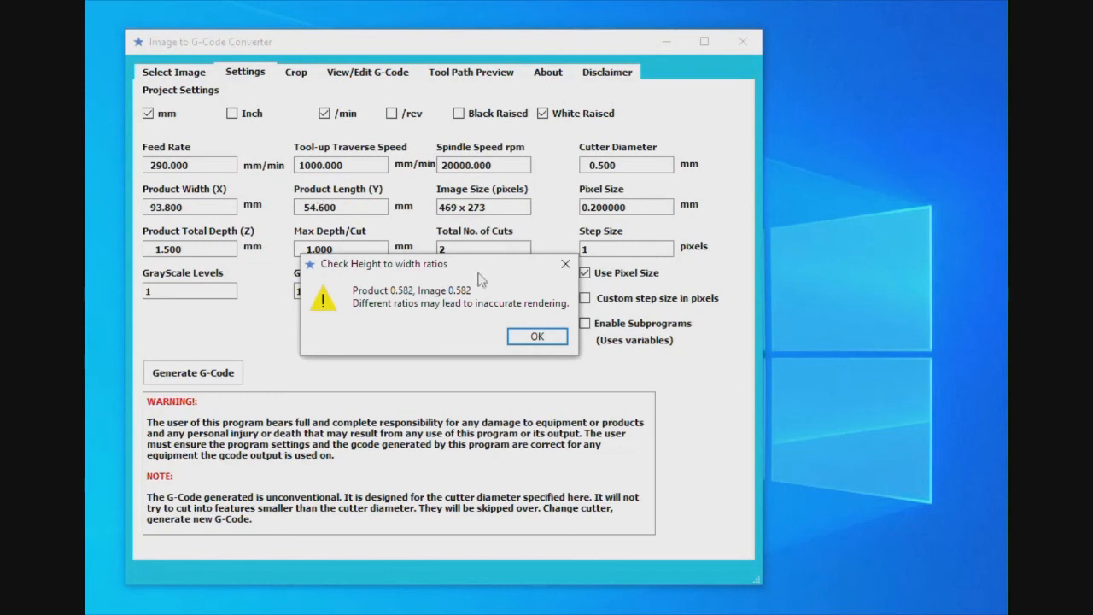
left_click(537, 337)
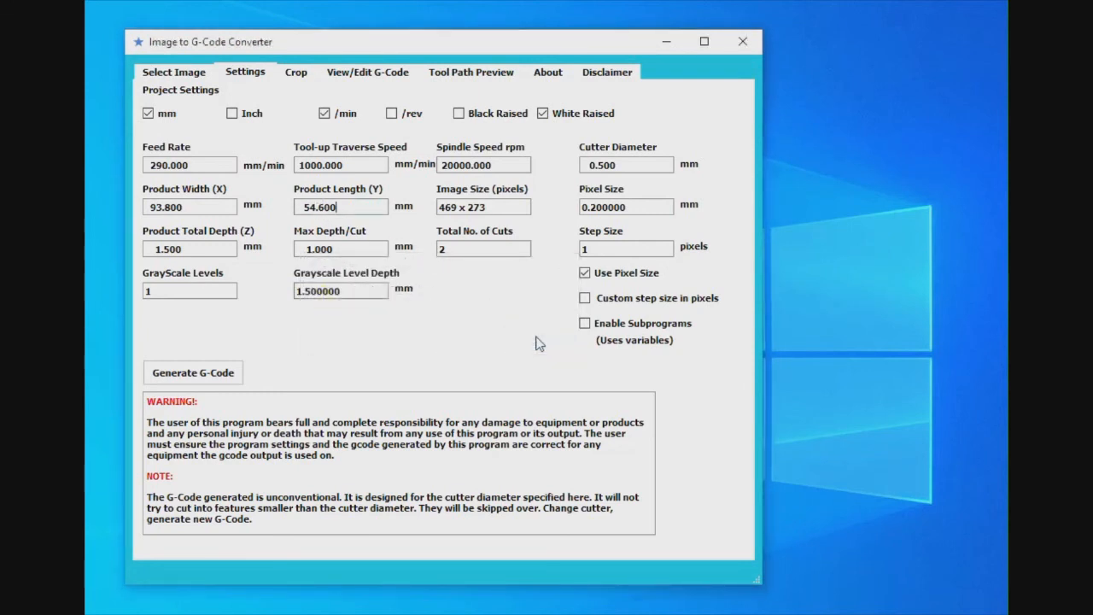
Regenerate the G-code for the 93.8 by 54.6 mm product size
left_click(203, 369)
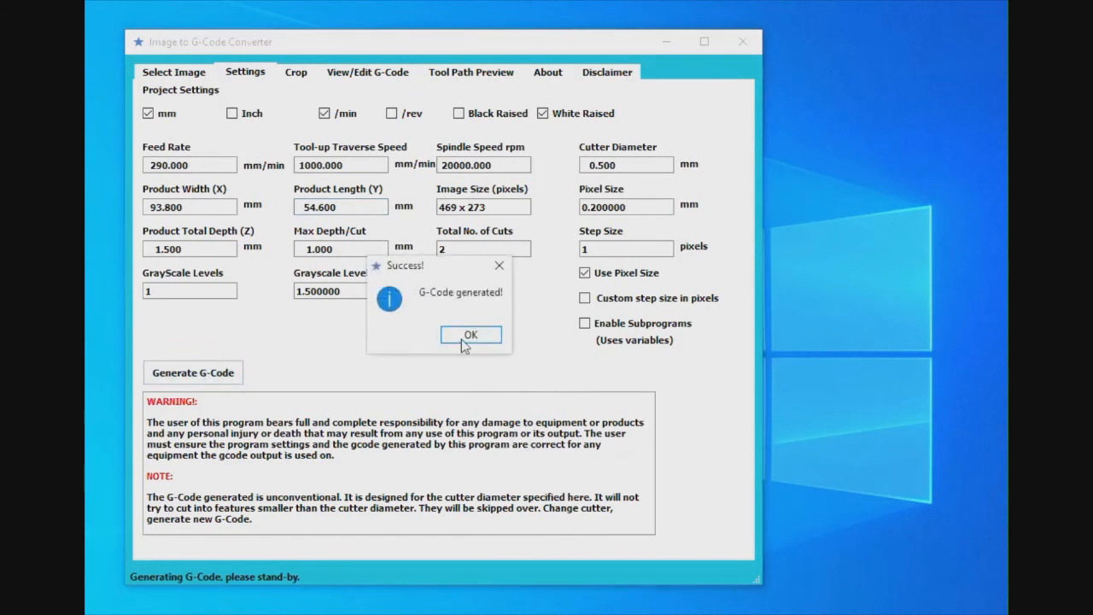
left_click(461, 339)
left_click(518, 340)
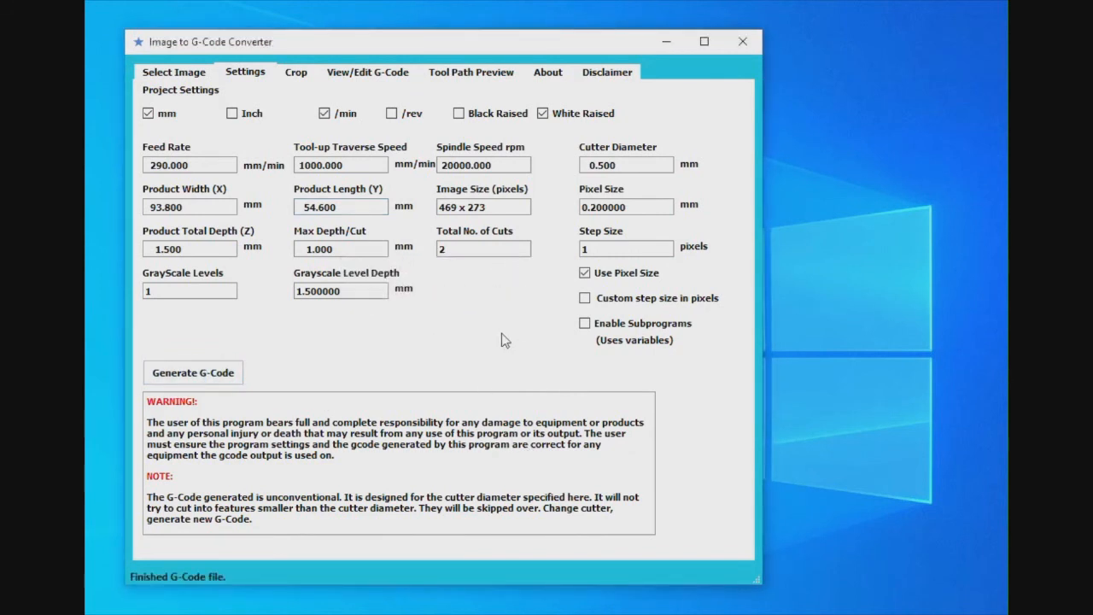
Review the crop framing, G-code page and tool path preview for the resized product, and return to the project settings
left_click(307, 77)
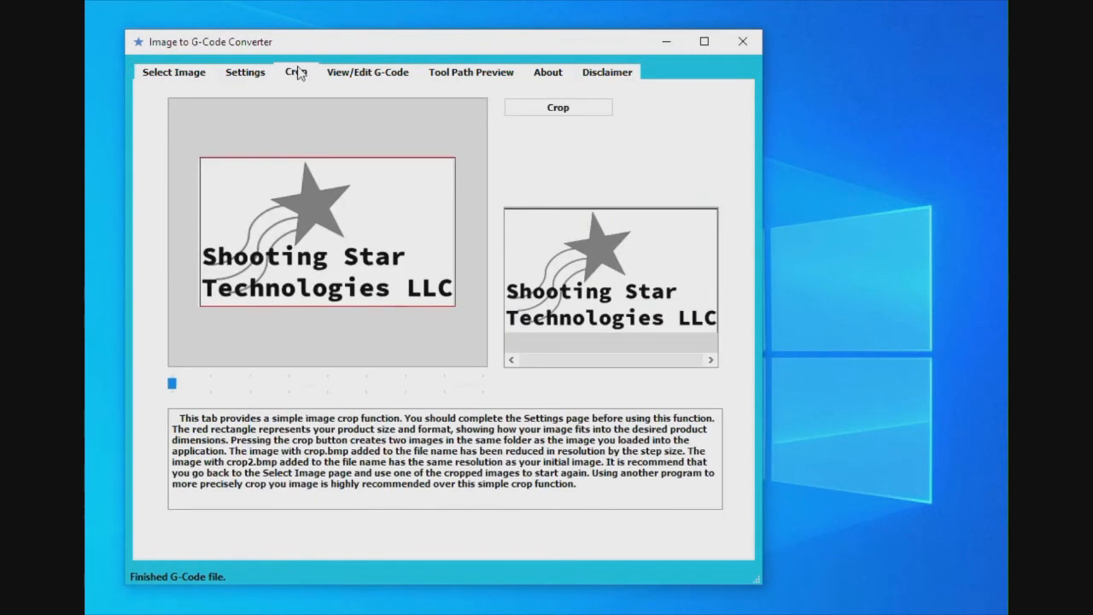
left_click(370, 75)
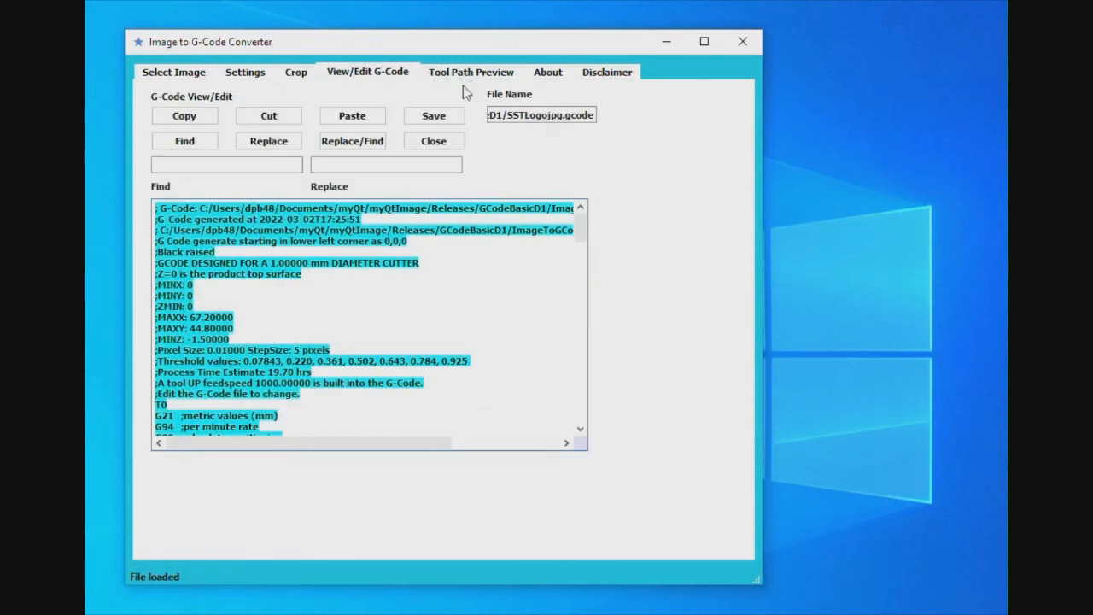
left_click(468, 73)
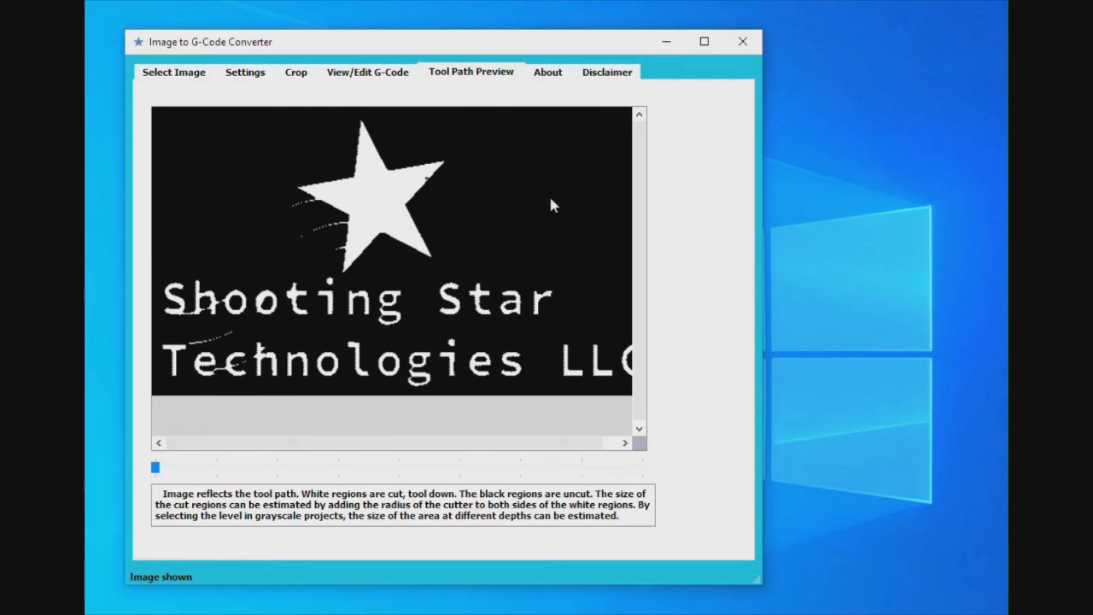
left_click(248, 76)
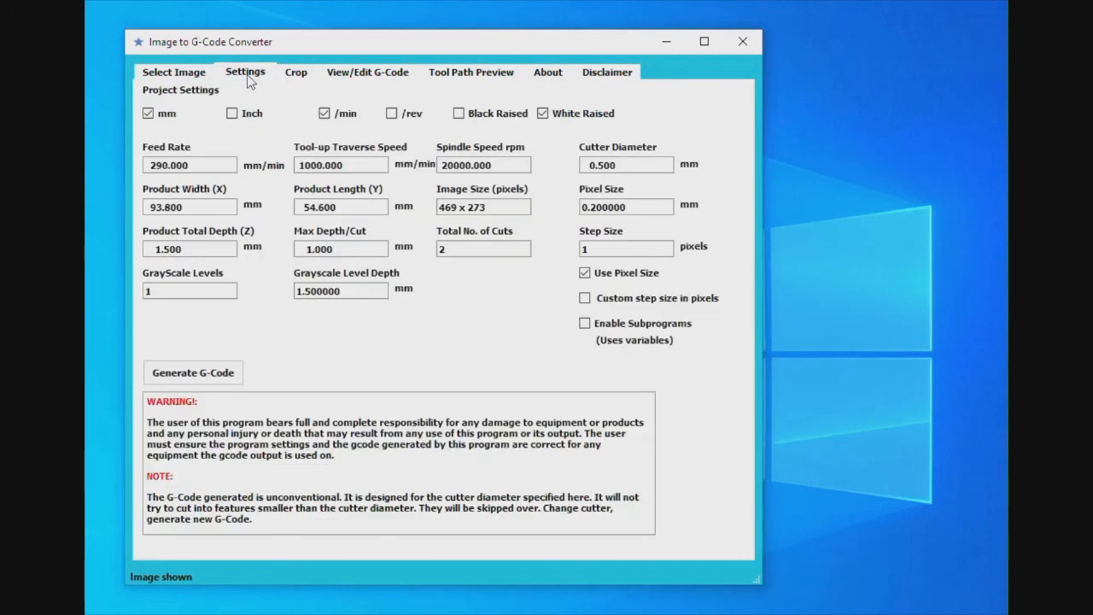